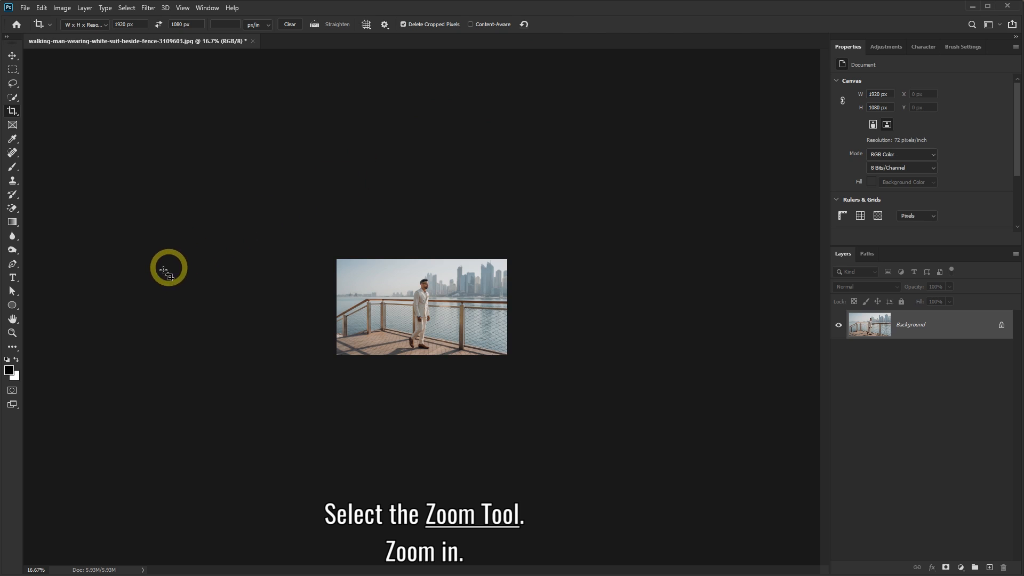
Step: Add a Gradient Fill layer above the photo using the Foreground to Transparent preset
click(12, 332)
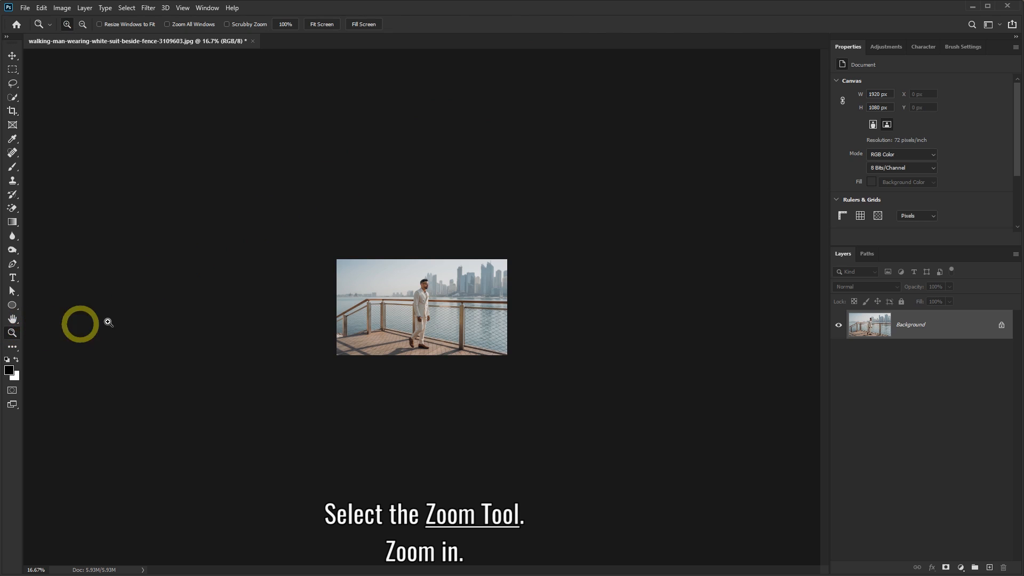
click(430, 308)
click(430, 308)
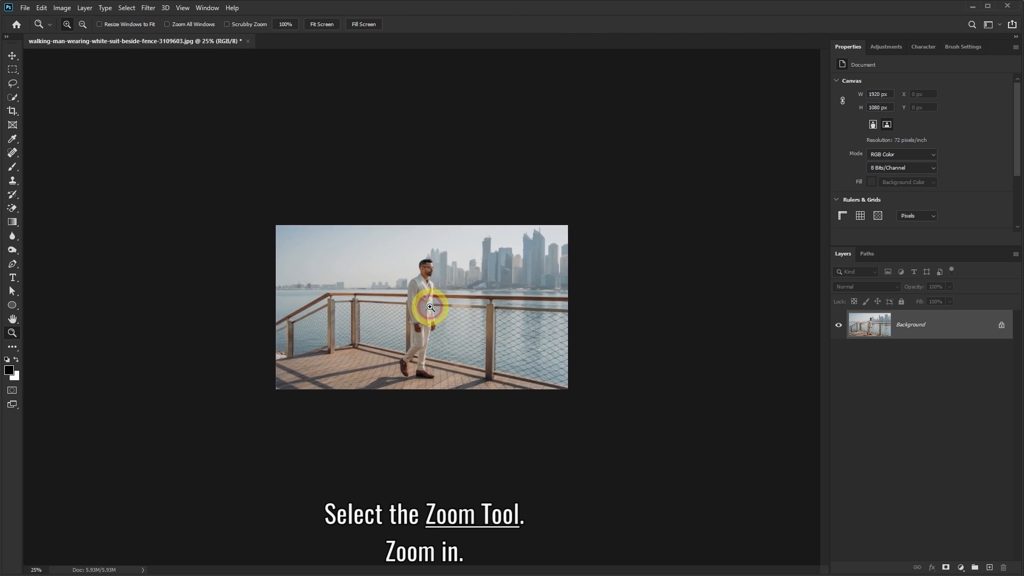
click(430, 307)
click(430, 307)
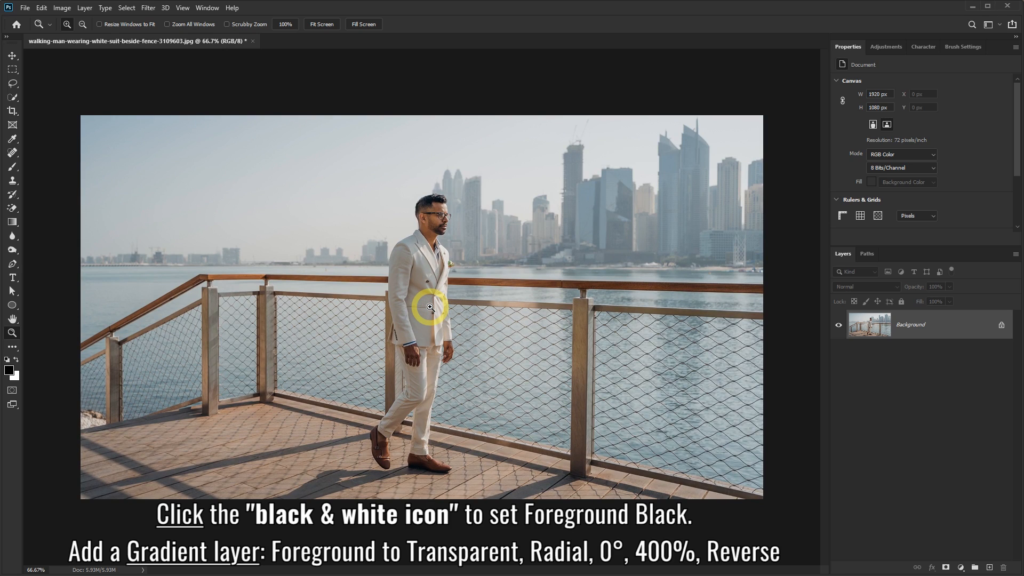
click(961, 567)
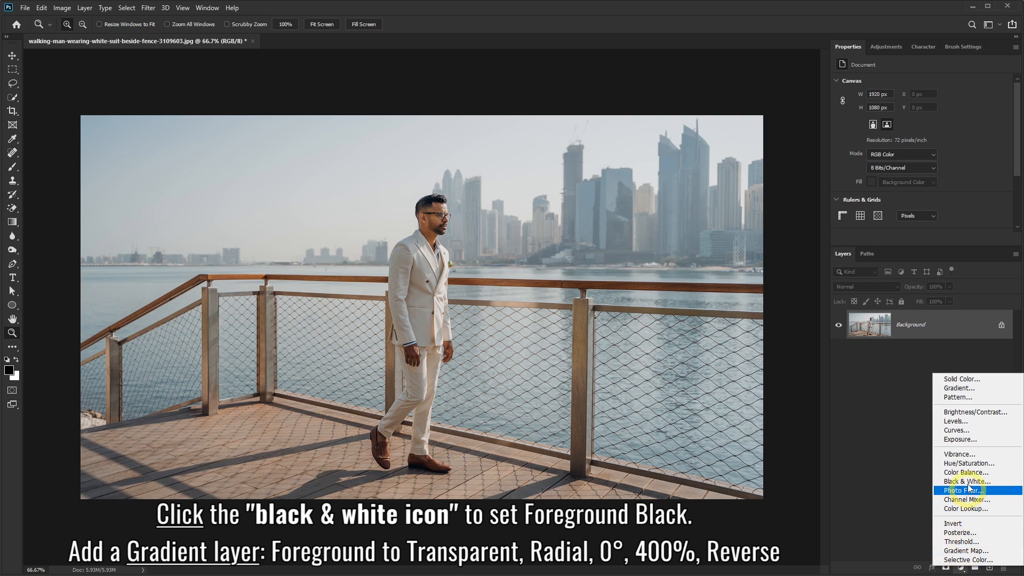
click(961, 390)
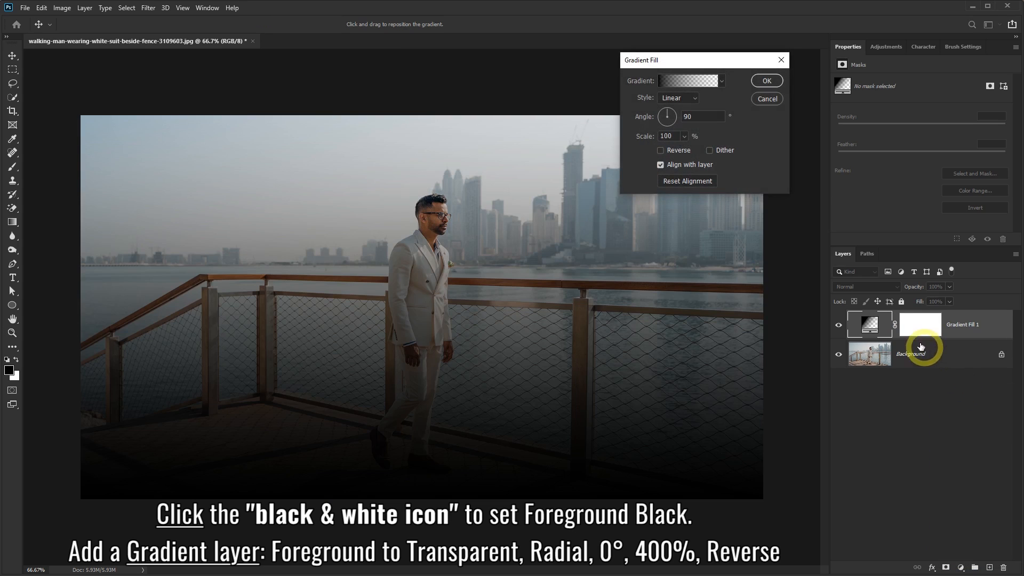
click(679, 83)
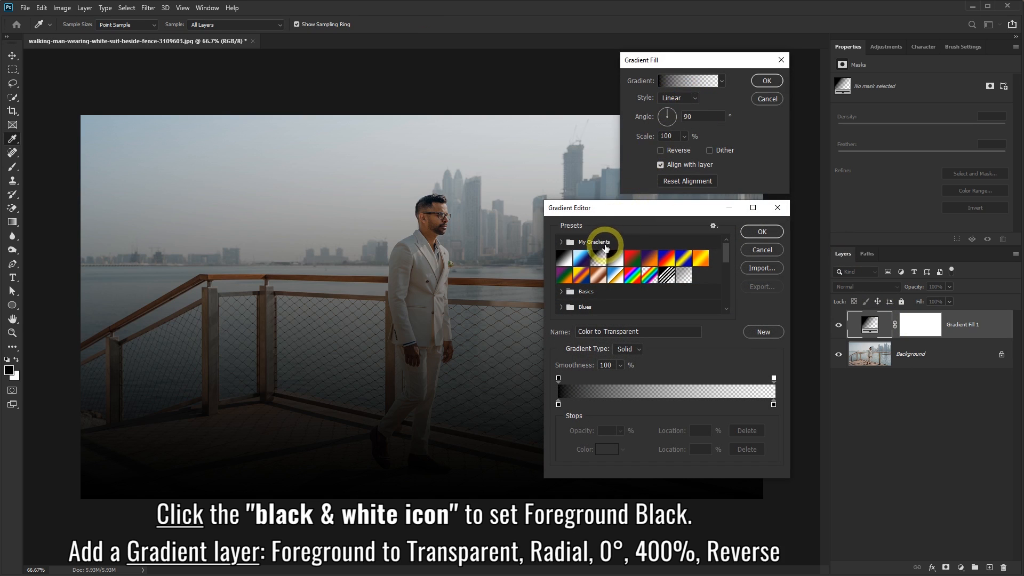
click(598, 258)
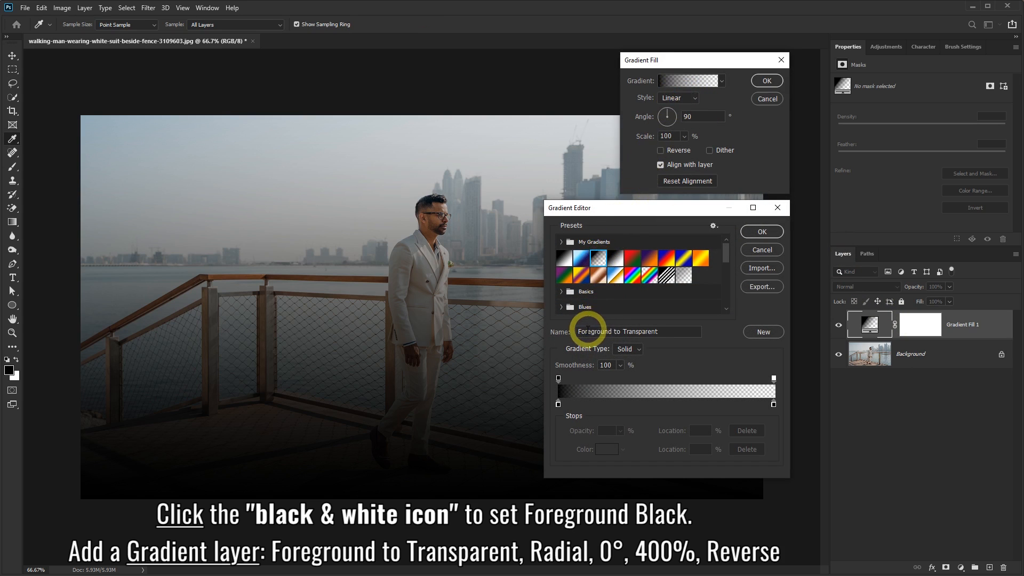
click(751, 237)
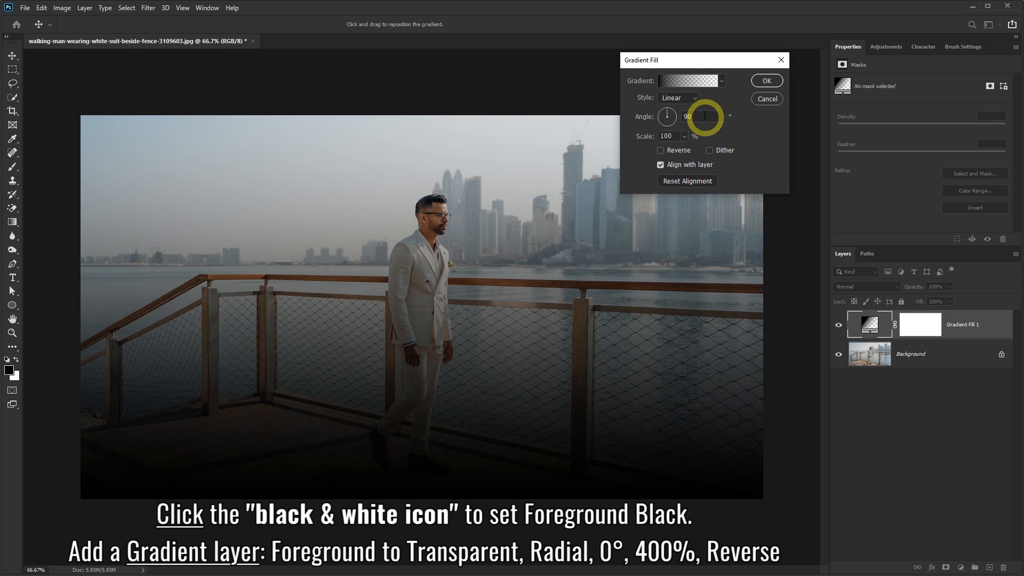
Step: Set the gradient fill to Radial style, 0° angle, 400% scale and Reverse, and apply it
click(692, 100)
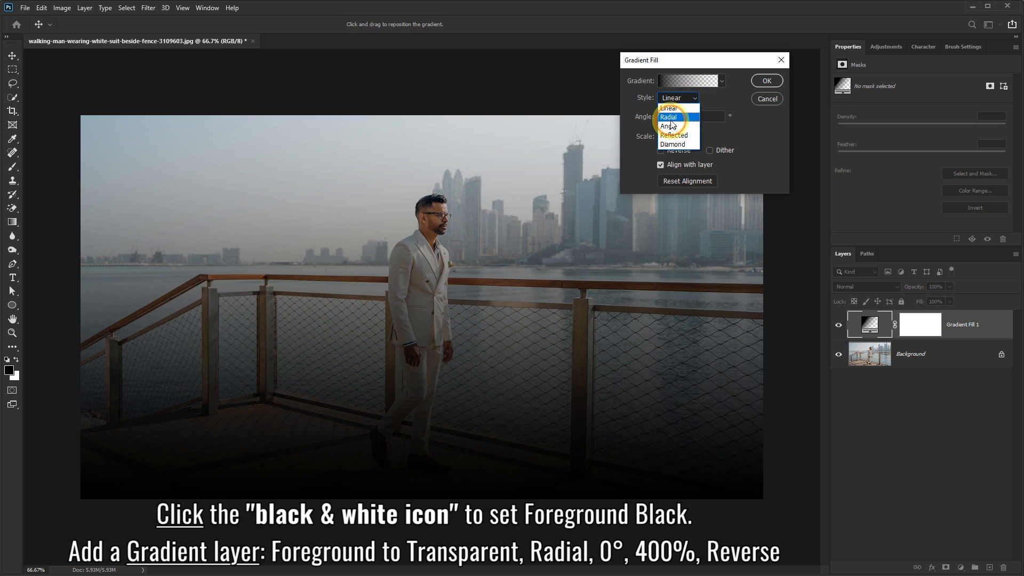
click(671, 118)
click(696, 115)
key(BackSpace)
key(BackSpace)
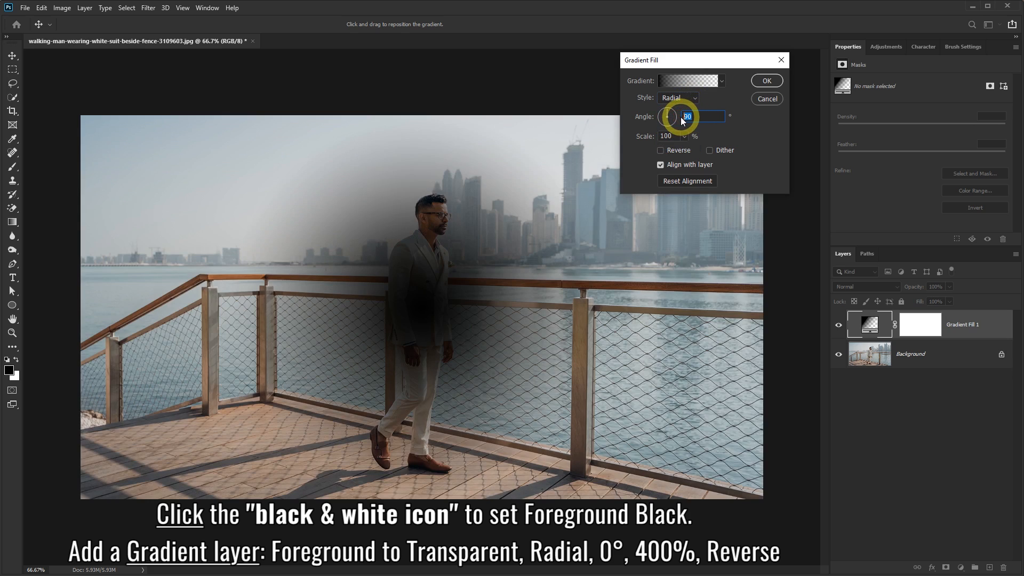
text(0)
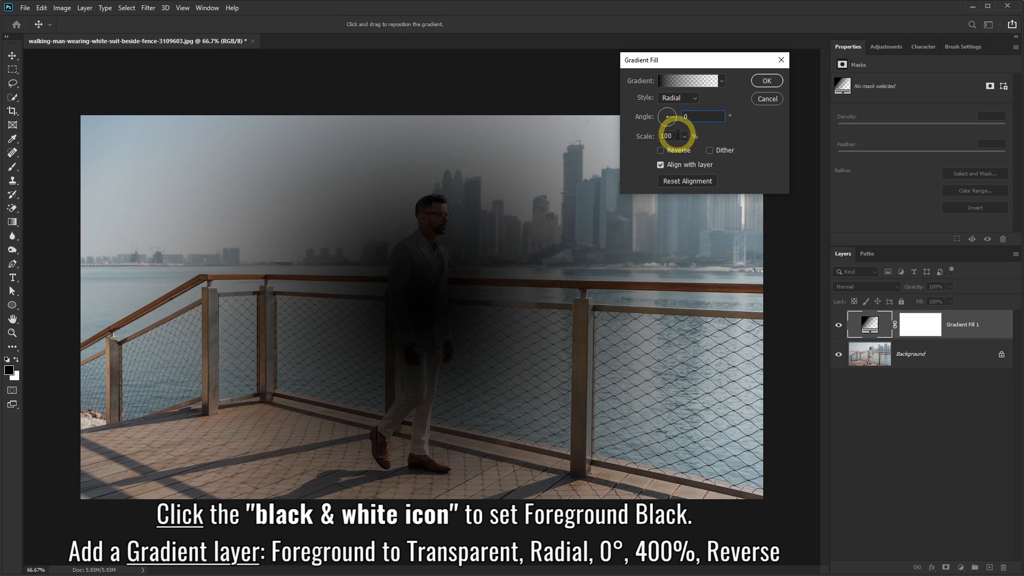
drag(677, 135, 643, 140)
text(400)
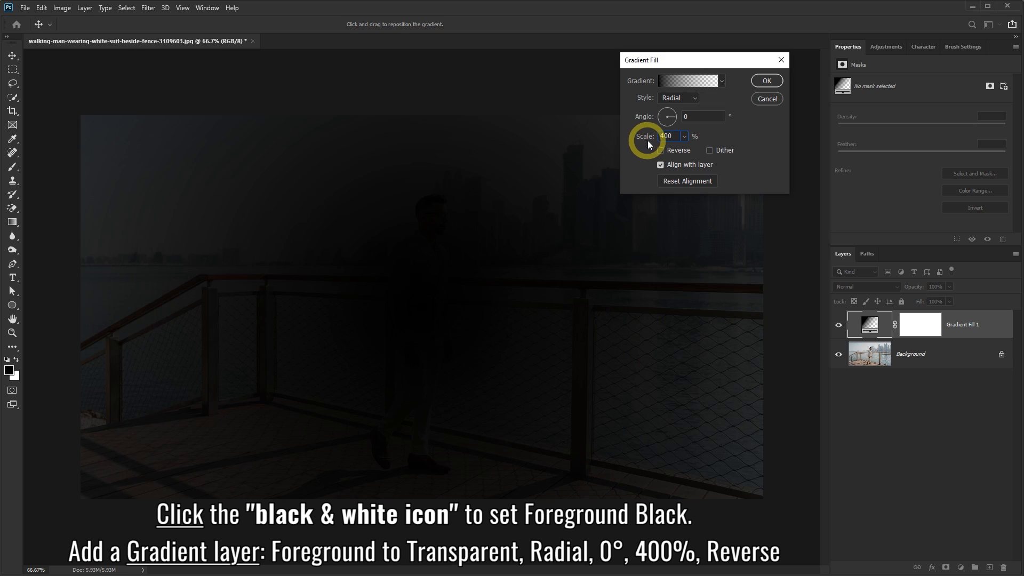
click(661, 153)
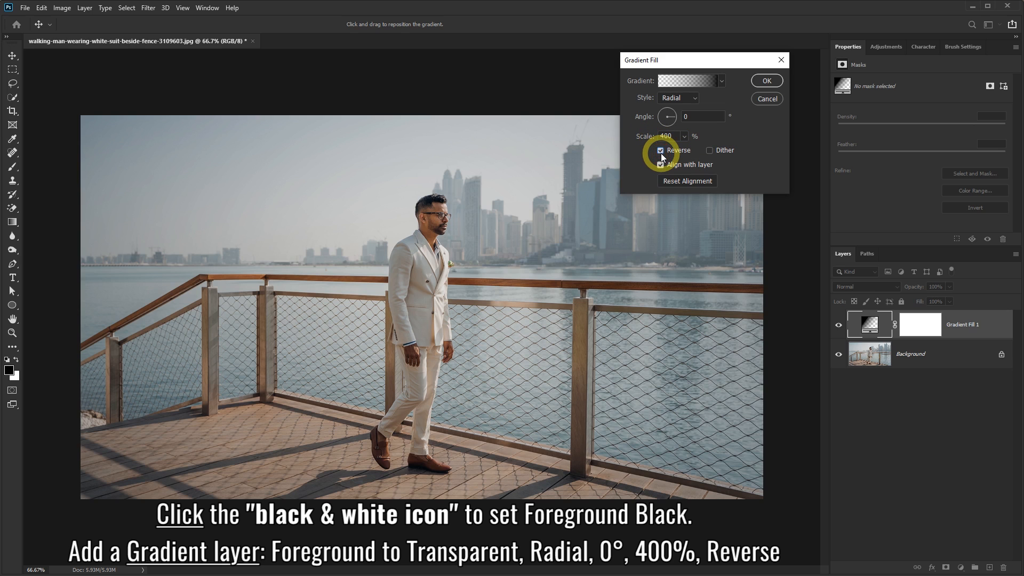
click(764, 81)
key(z)
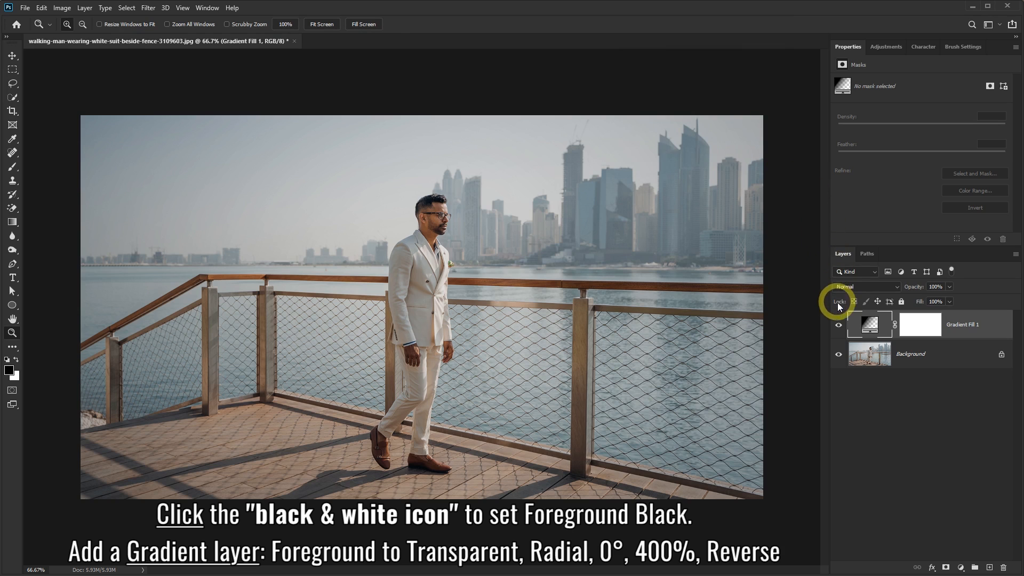
Step: Toggle the gradient fill layer's visibility to compare the photo with and without the vignette
click(839, 325)
click(839, 326)
click(840, 326)
click(840, 326)
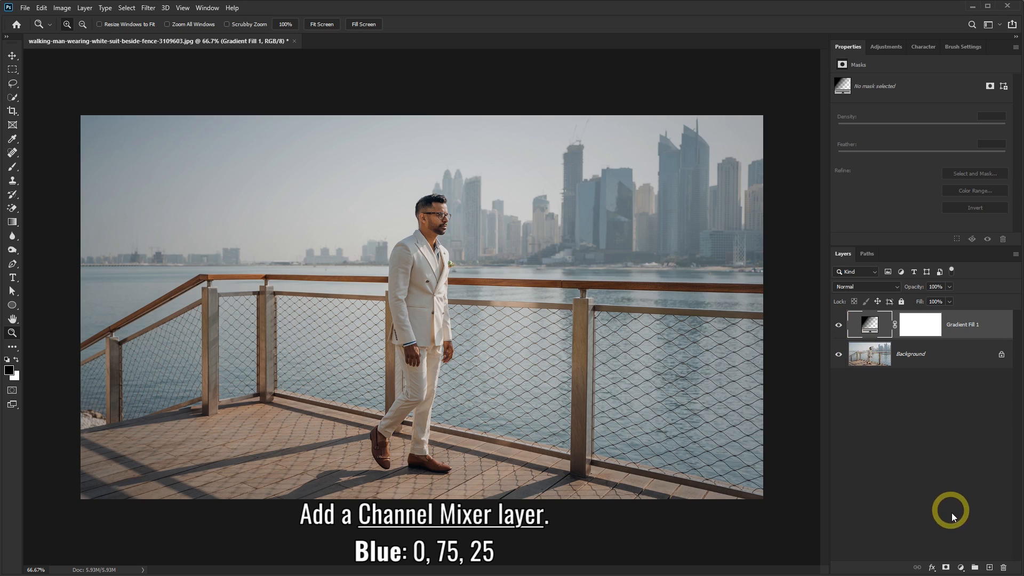
Step: Add a Channel Mixer adjustment layer and set its Blue output channel to Green +75% and Blue +25%
click(961, 567)
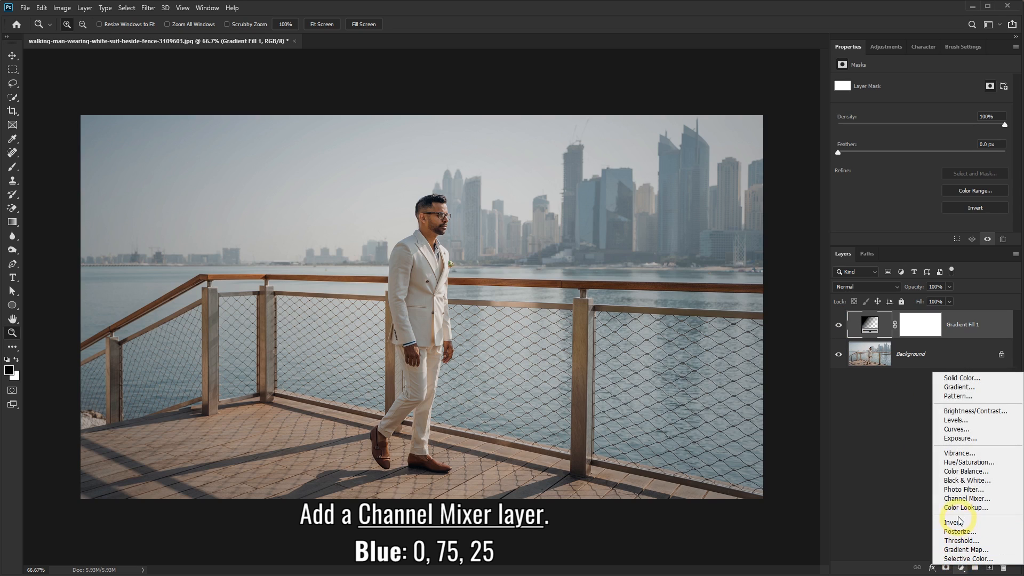
click(957, 499)
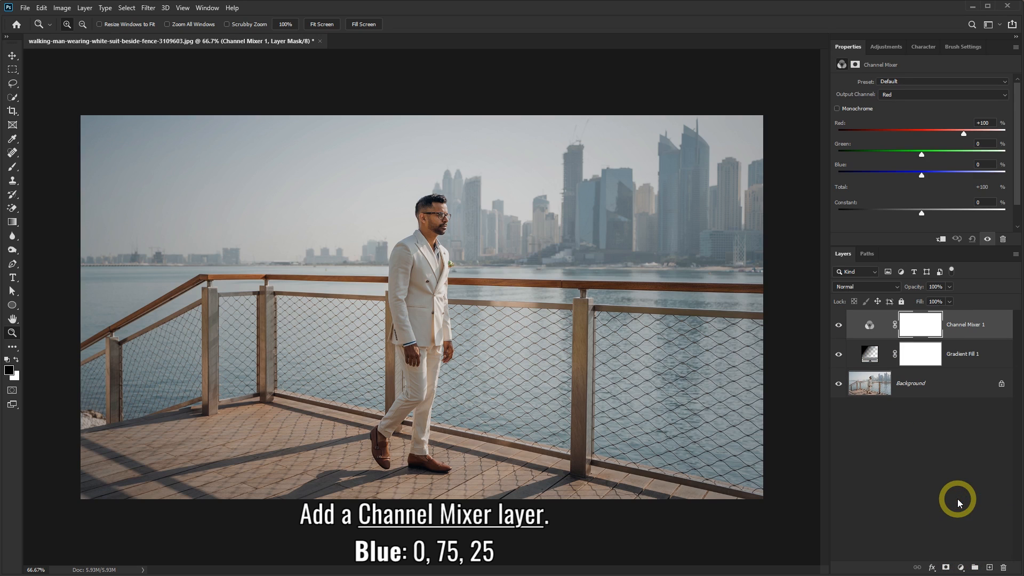
click(890, 95)
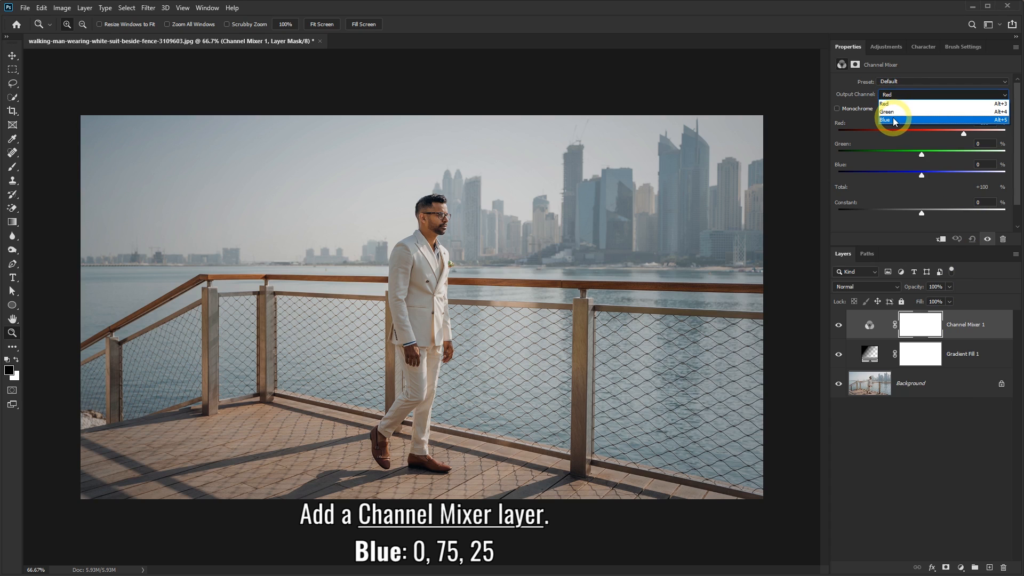
click(894, 120)
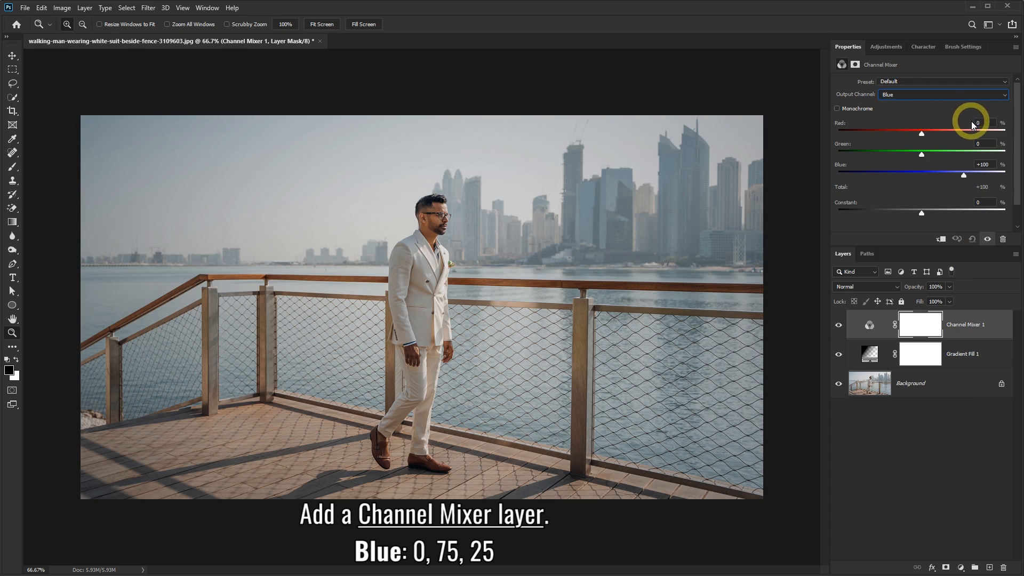
double_click(985, 143)
text(75)
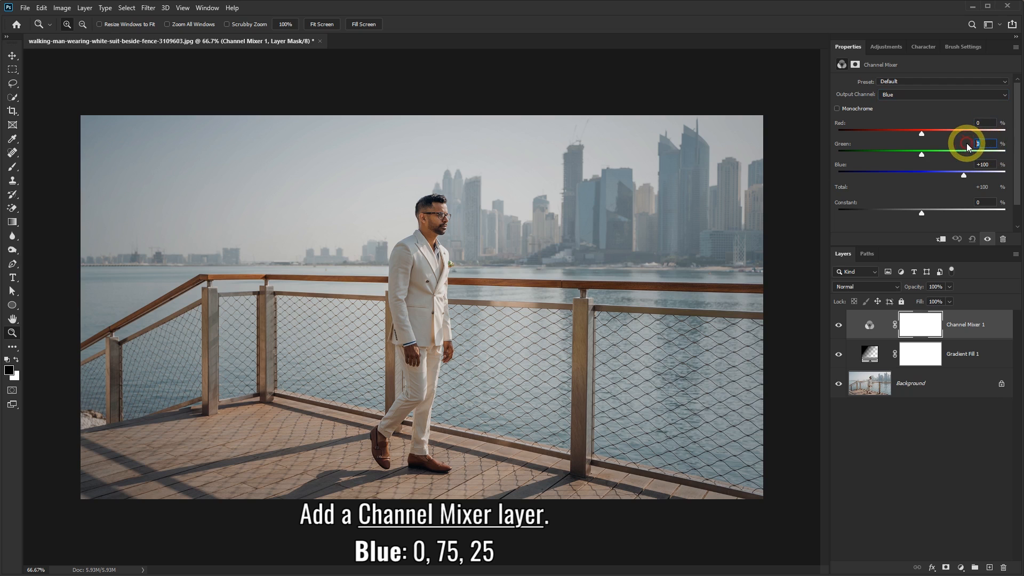
key(Tab)
text(25)
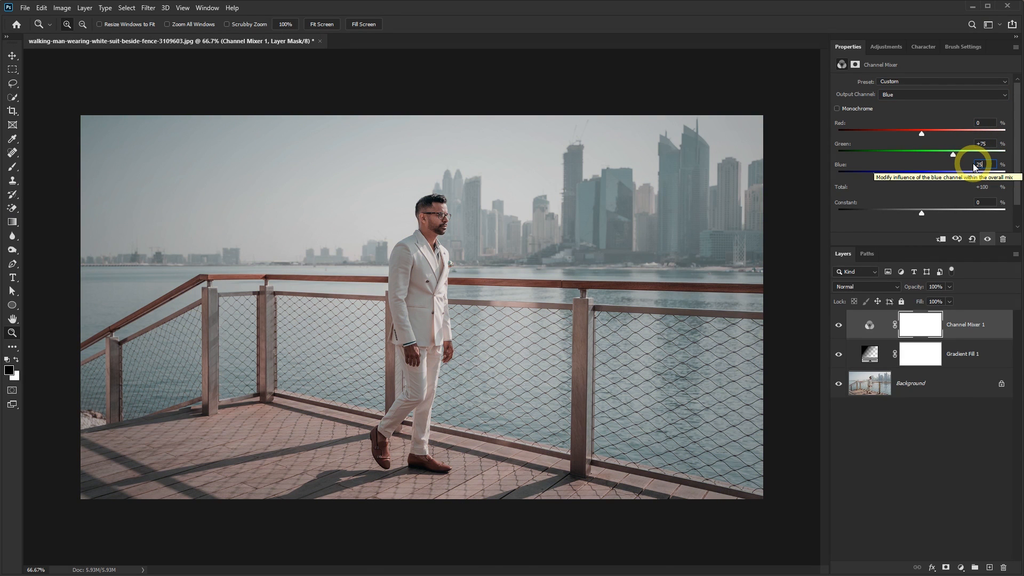
Step: Add a Selective Color adjustment layer and set its Reds to Cyan -30%, Magenta -10% and Yellow +30%
click(960, 567)
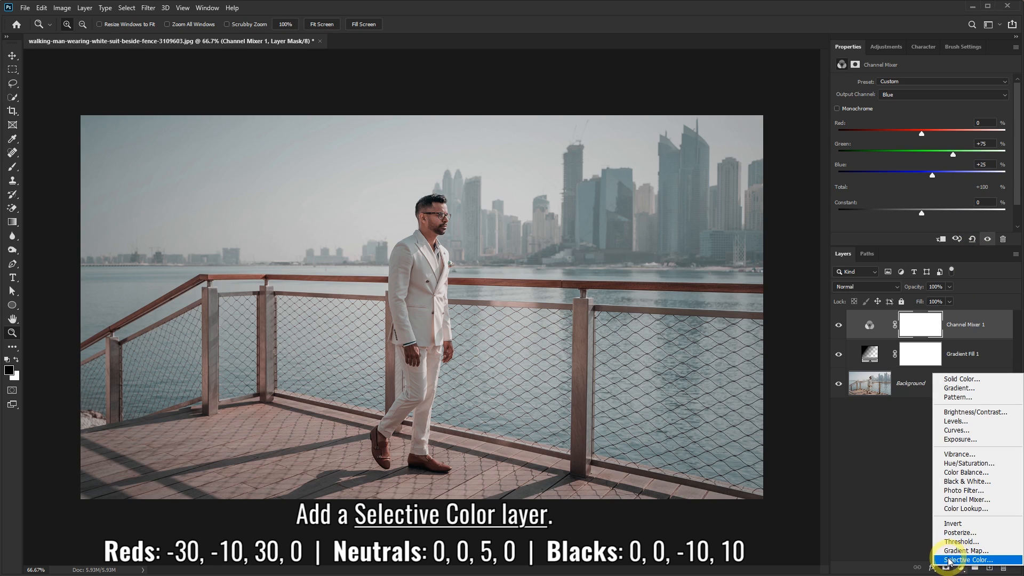
click(966, 560)
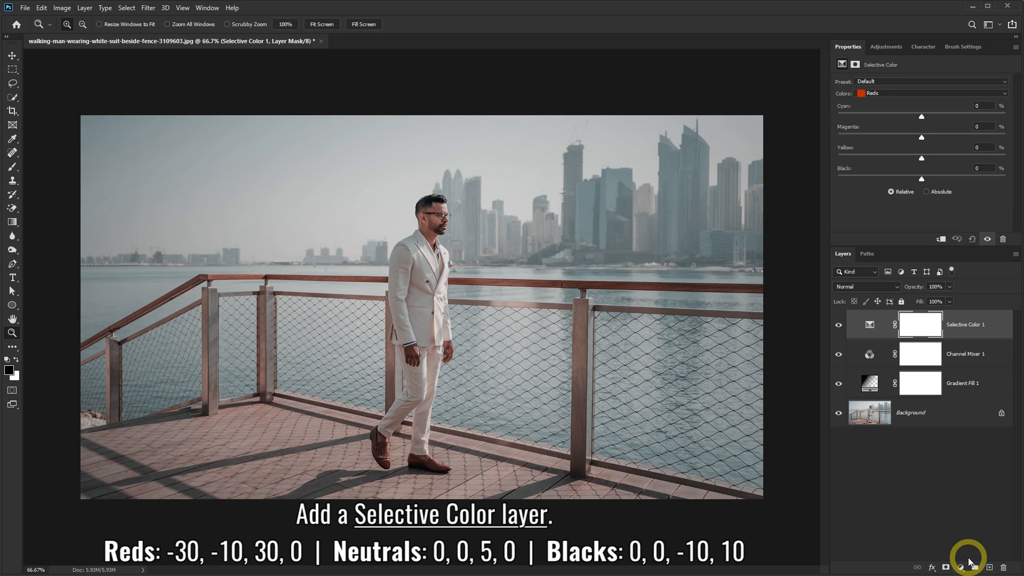
click(878, 93)
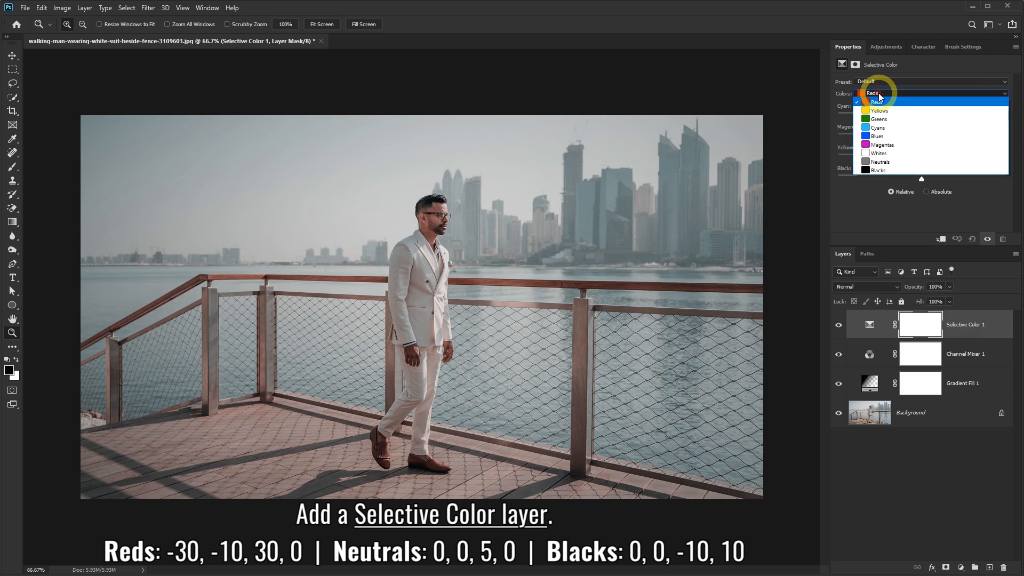
click(878, 93)
click(981, 105)
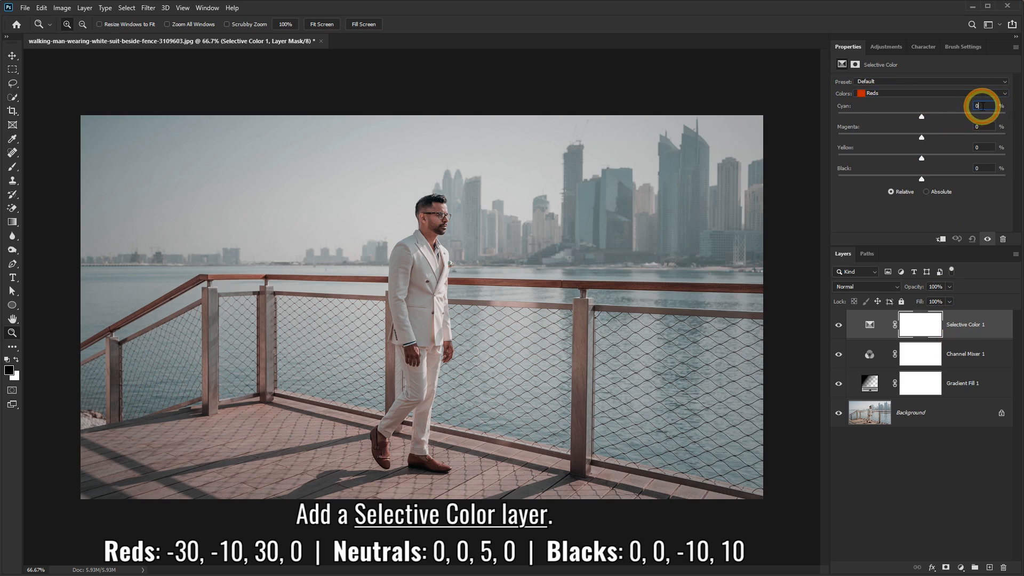
text(-30)
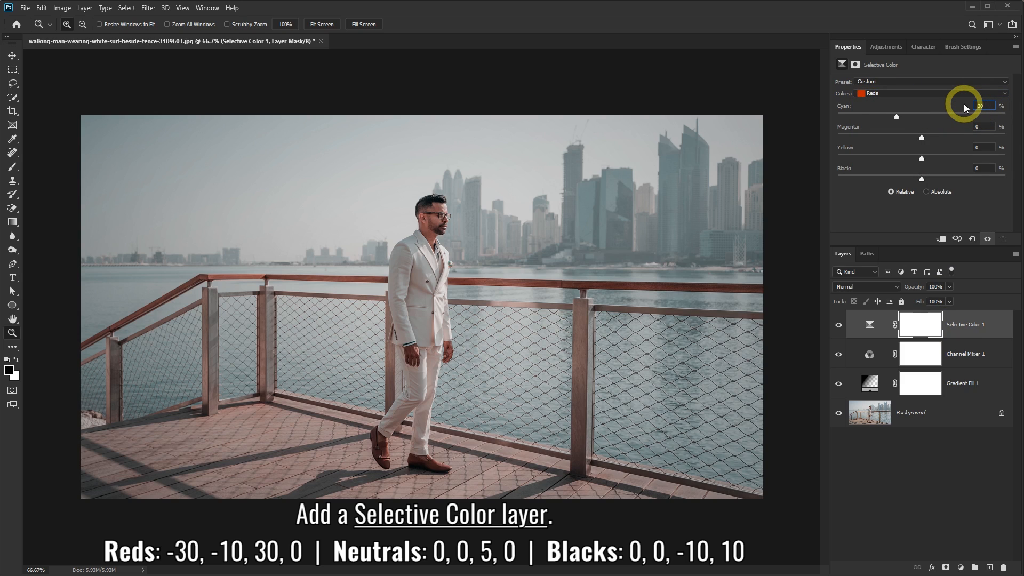
click(981, 126)
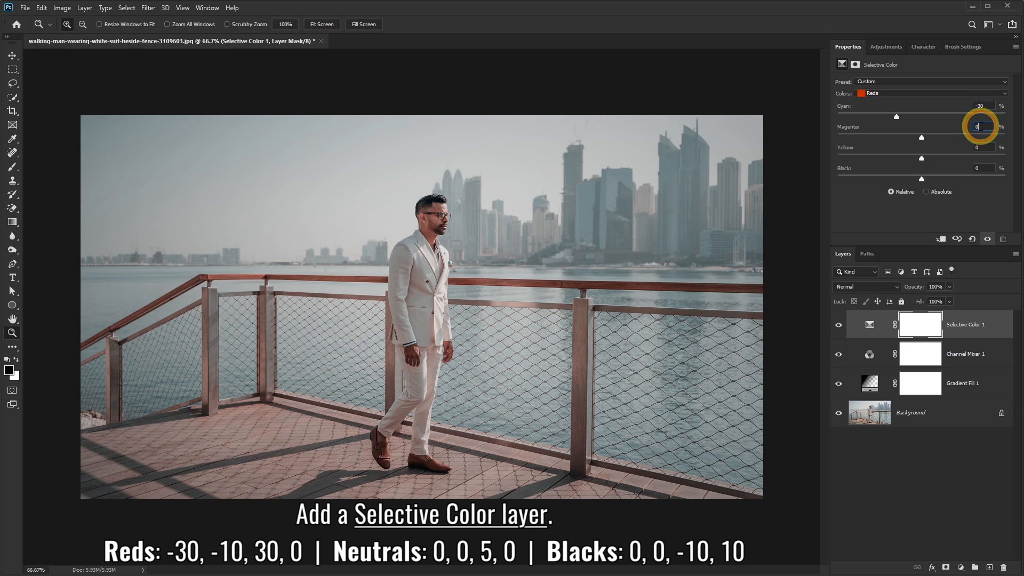
text(-10)
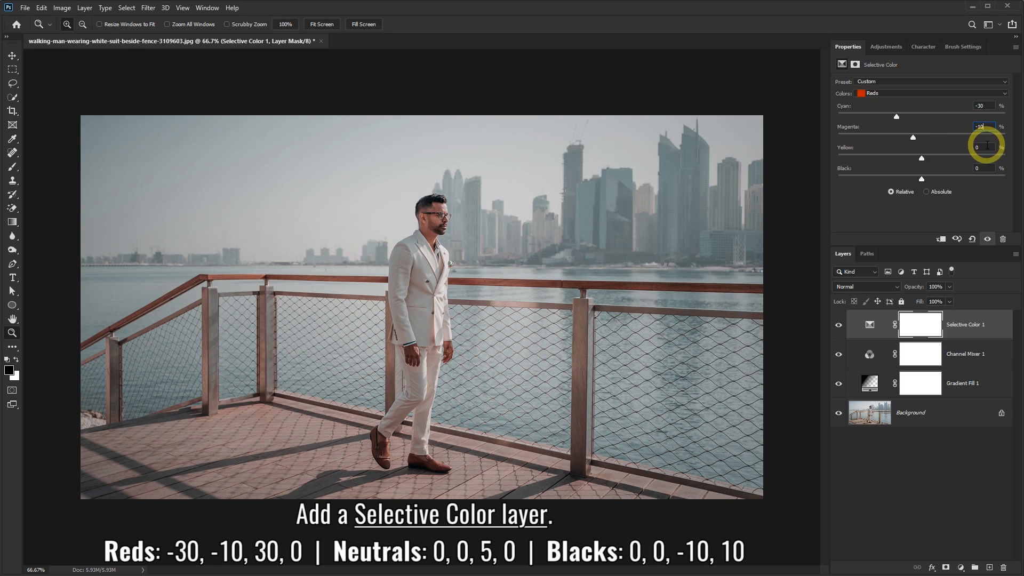
click(987, 146)
text(30)
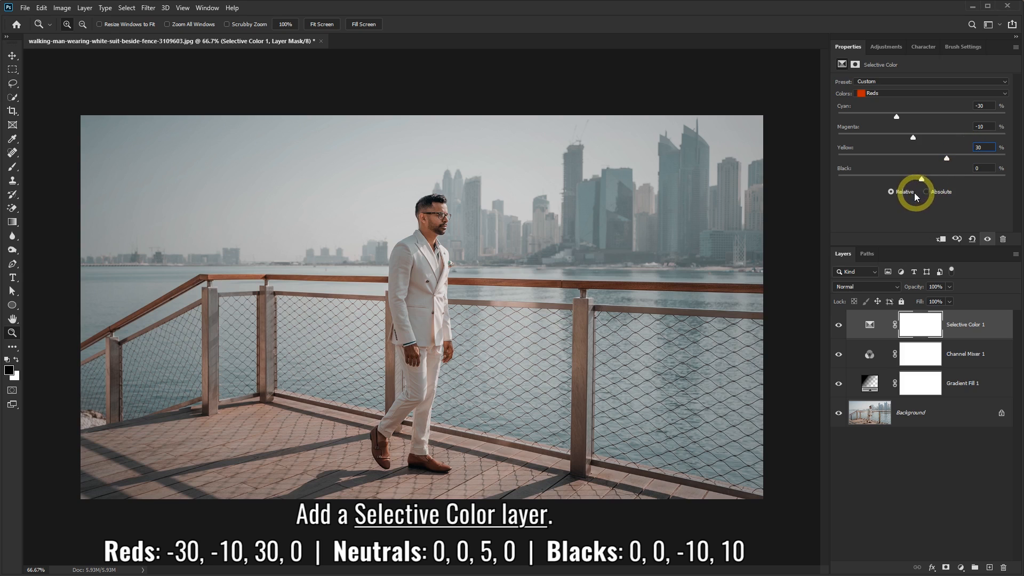
Step: Set Yellow to +5% for the Neutrals in the Selective Color adjustment
click(885, 94)
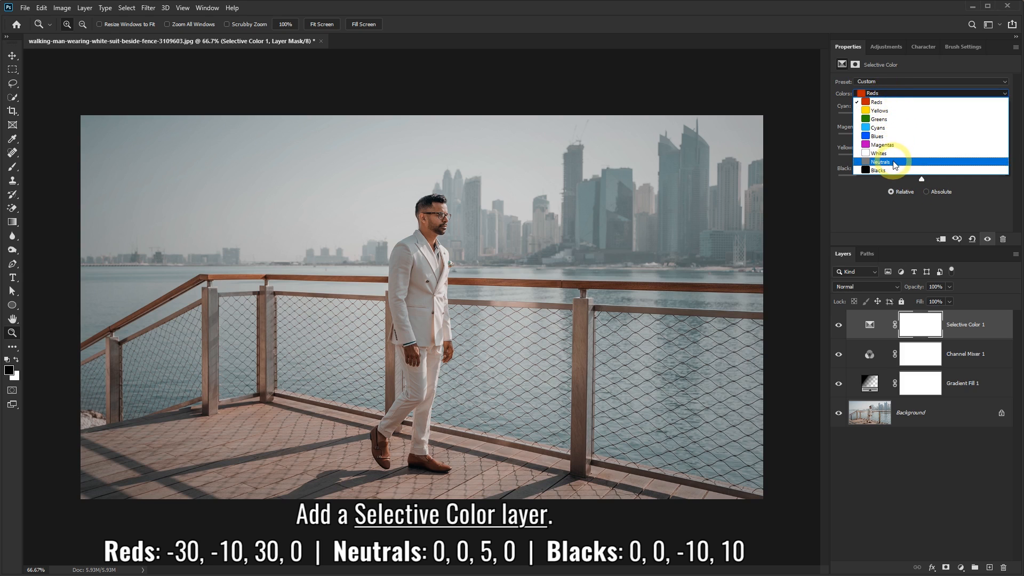
click(882, 163)
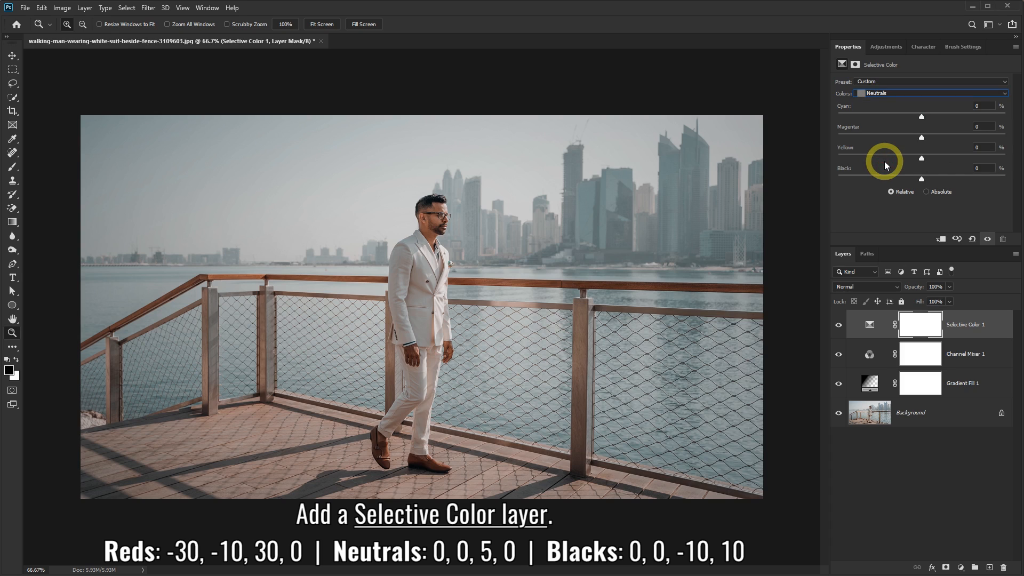
click(965, 146)
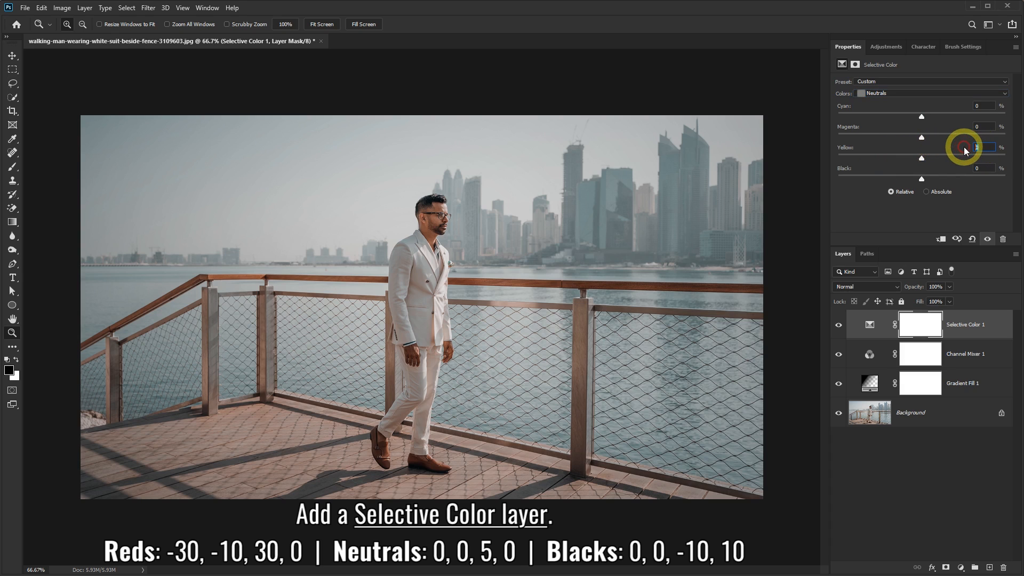
text(5)
Step: Set Yellow to -10% and Black to +10% for the Blacks in the Selective Color adjustment
click(919, 97)
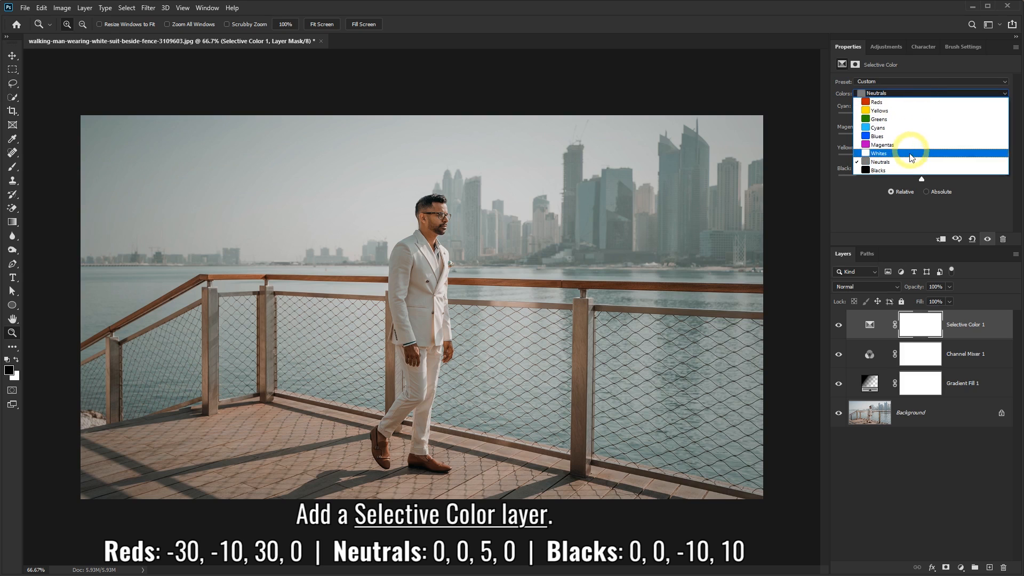
click(884, 169)
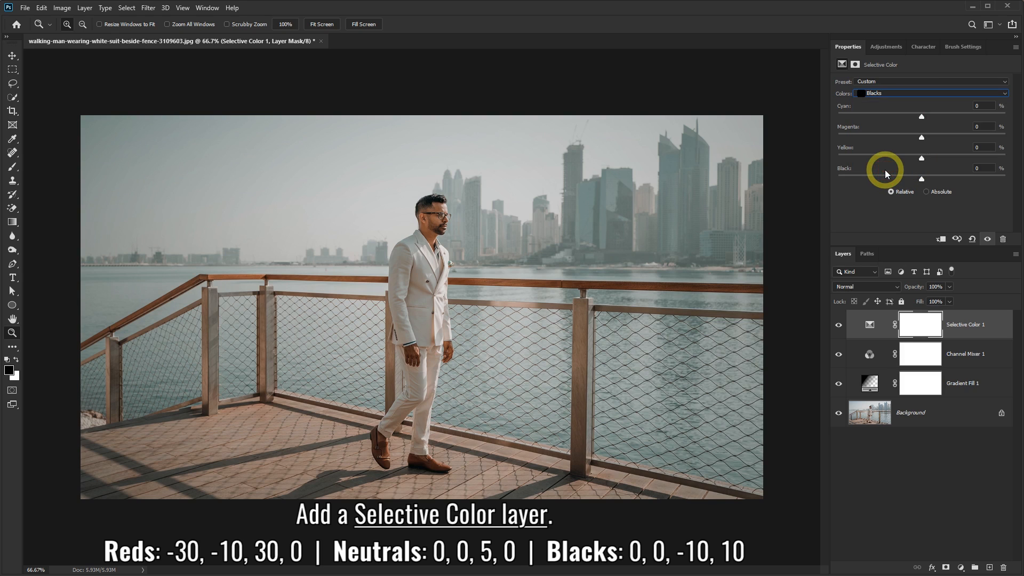
click(973, 148)
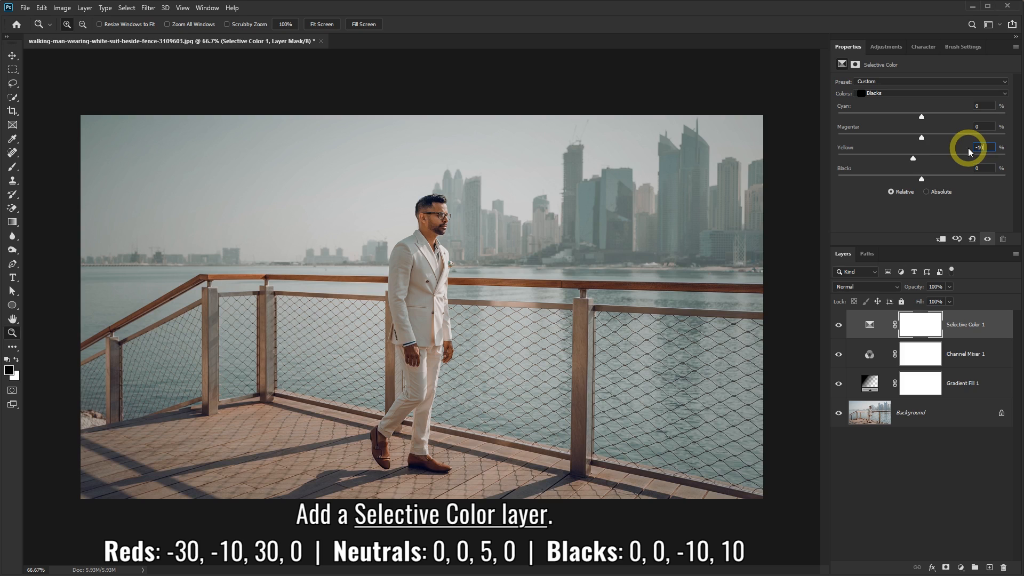
text(-10)
click(976, 168)
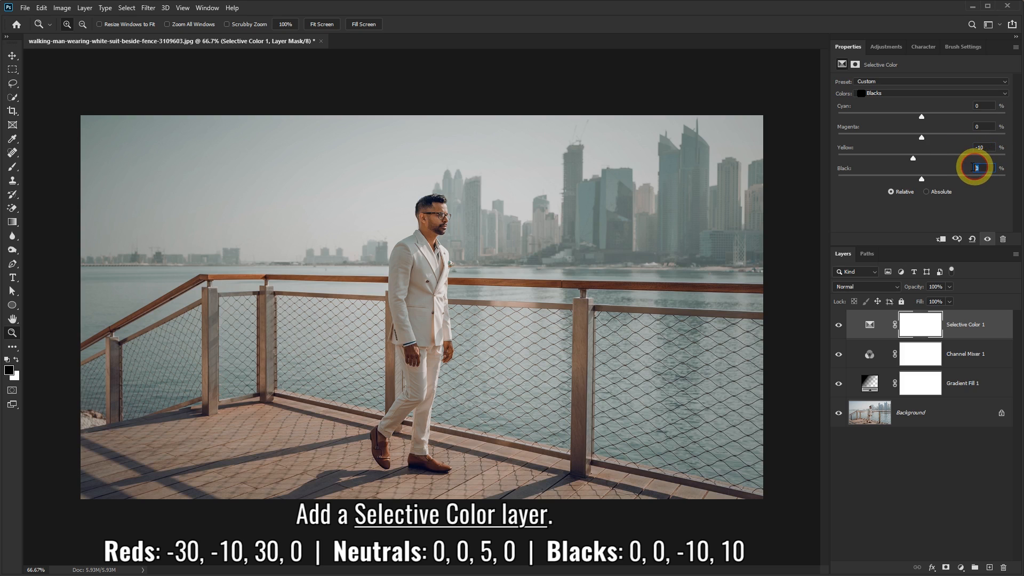
text(10)
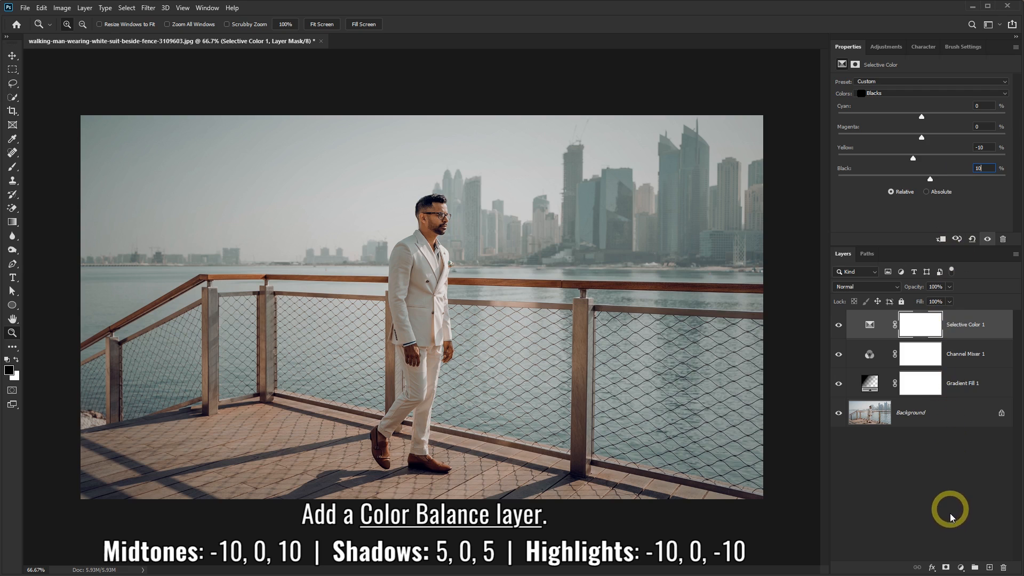
Step: Add a Color Balance adjustment layer and set its Midtones to Cyan-Red -10 and Yellow-Blue +10
click(961, 569)
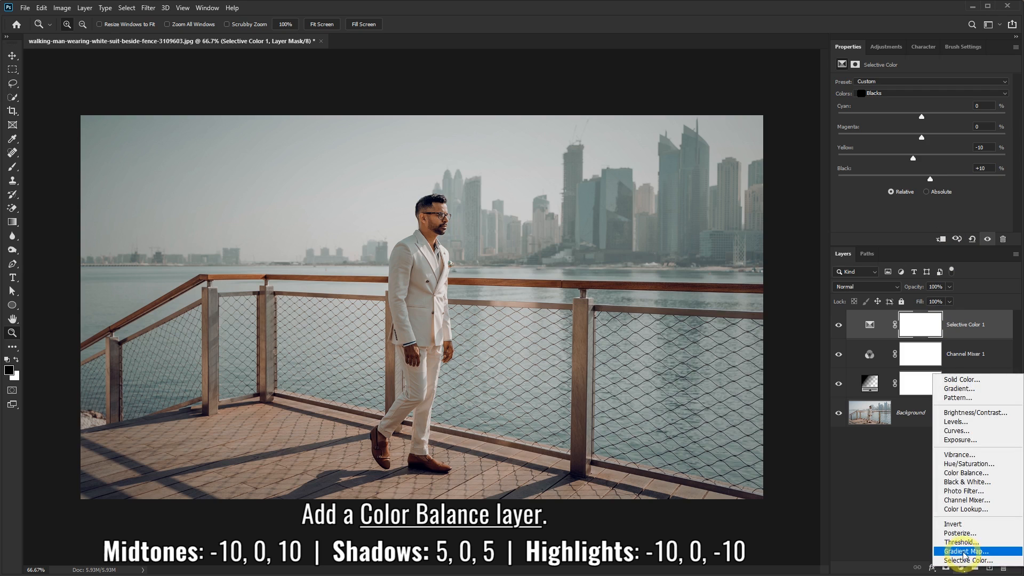
click(964, 474)
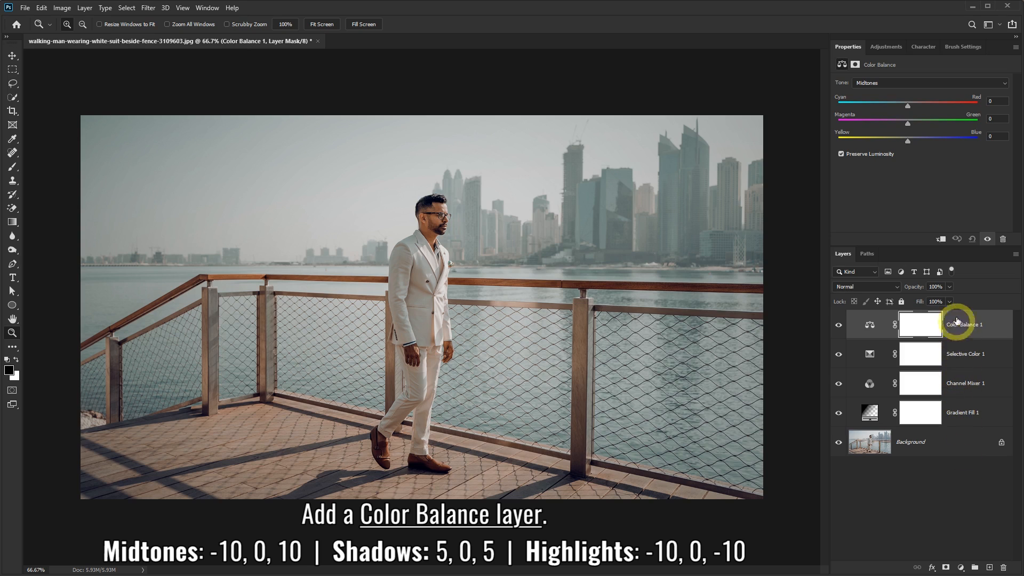
click(985, 101)
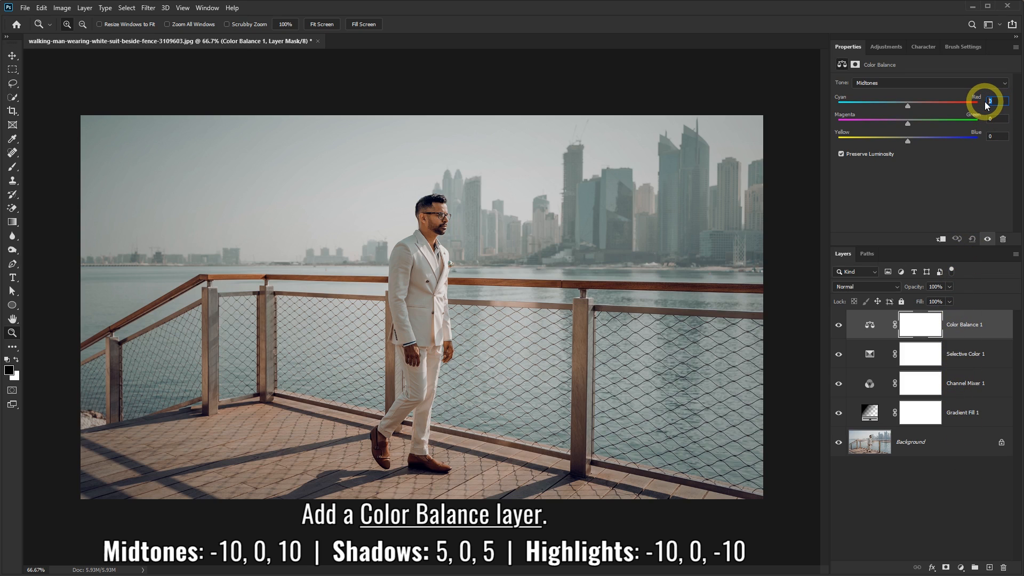
text(-10)
click(996, 136)
text(10)
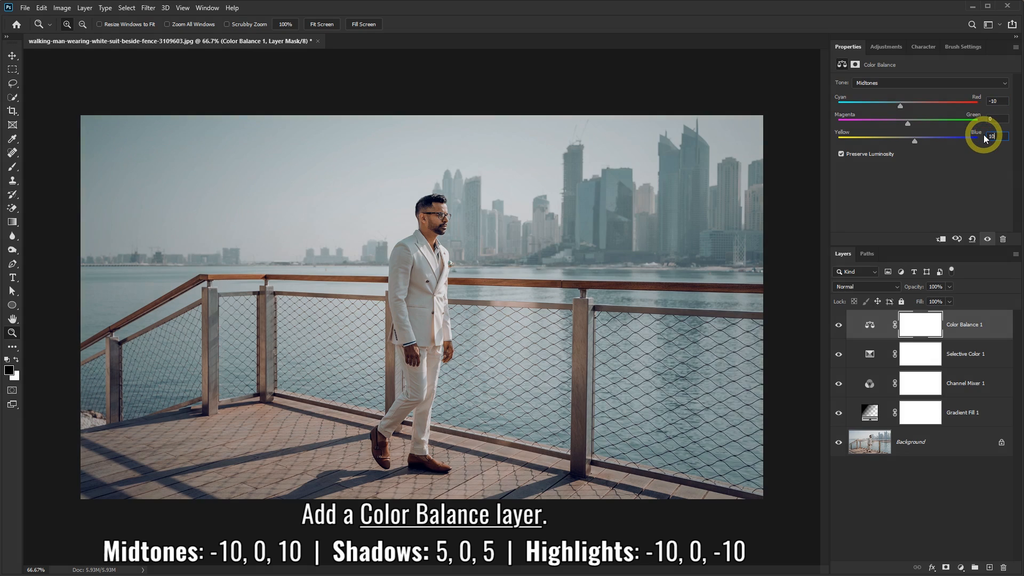
Step: Set the Color Balance Shadows to Cyan-Red +5 and Yellow-Blue +5
click(936, 86)
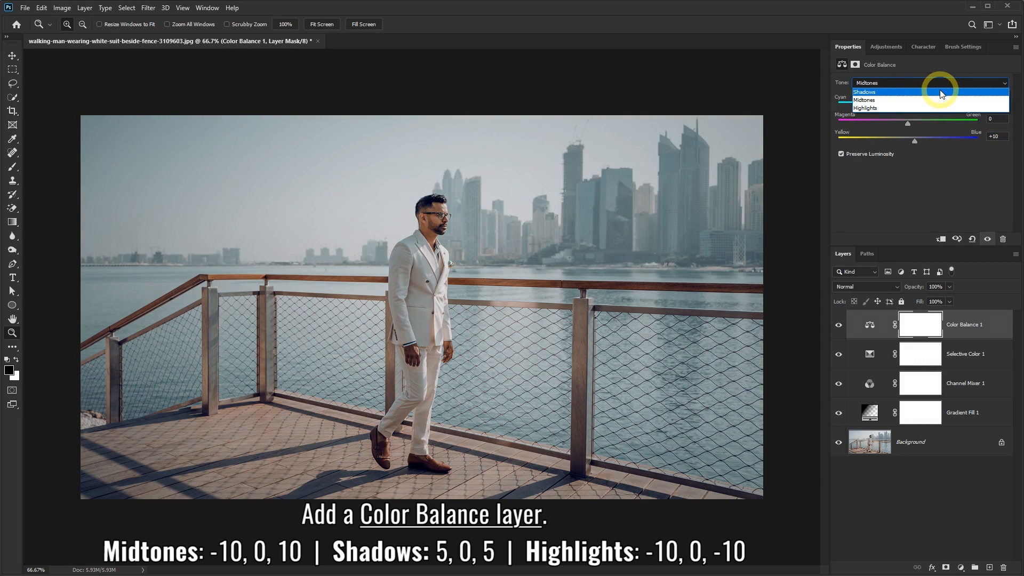
click(941, 92)
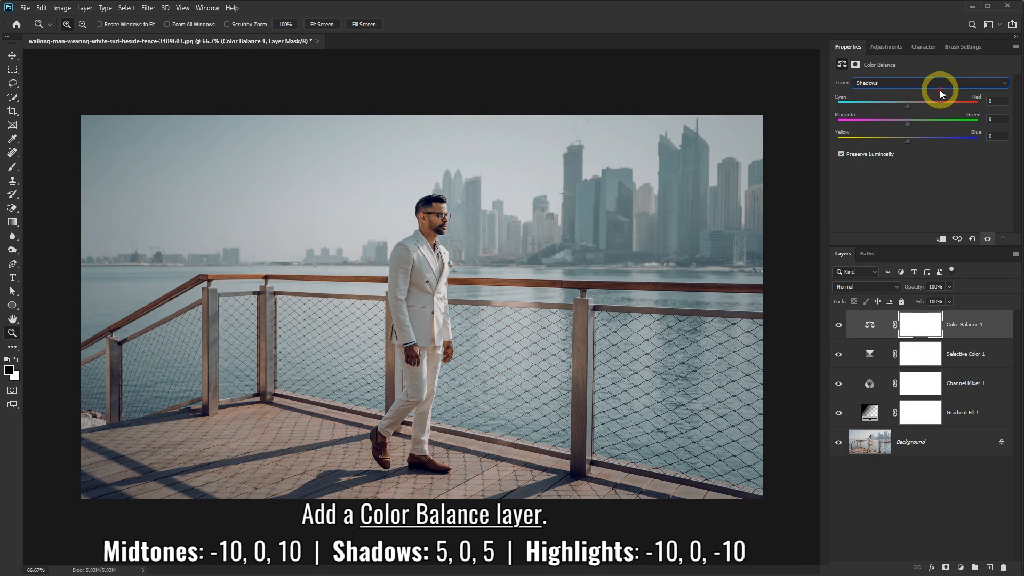
double_click(998, 100)
text(5)
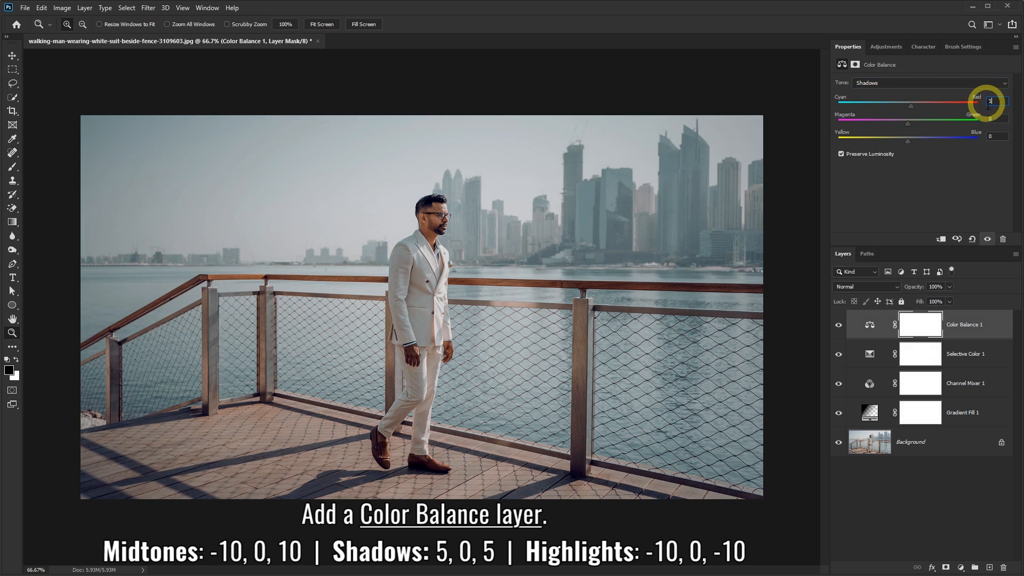
double_click(995, 135)
text(5)
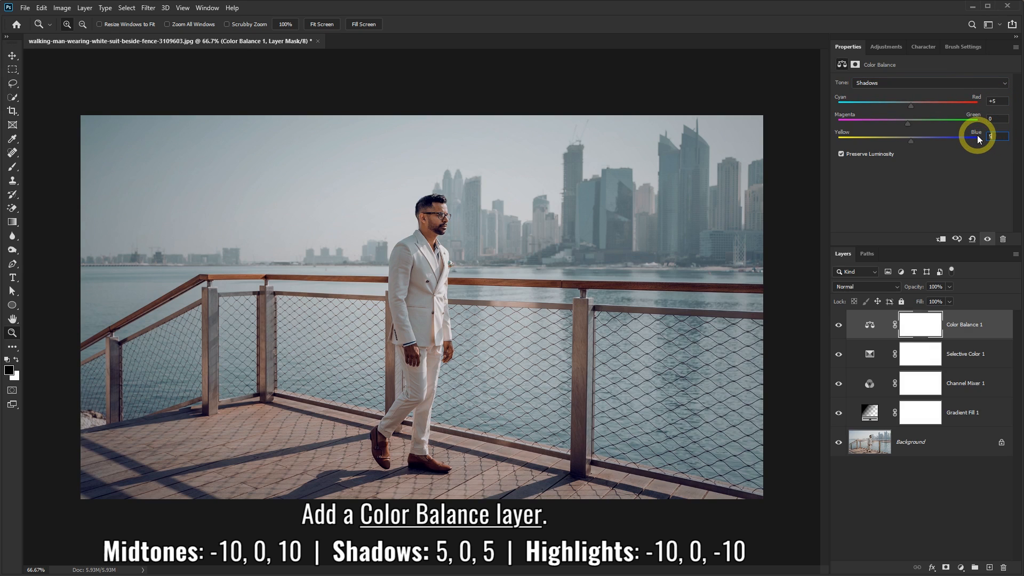
Step: Set the Color Balance Highlights to Cyan-Red -10 and Yellow-Blue -10
click(933, 82)
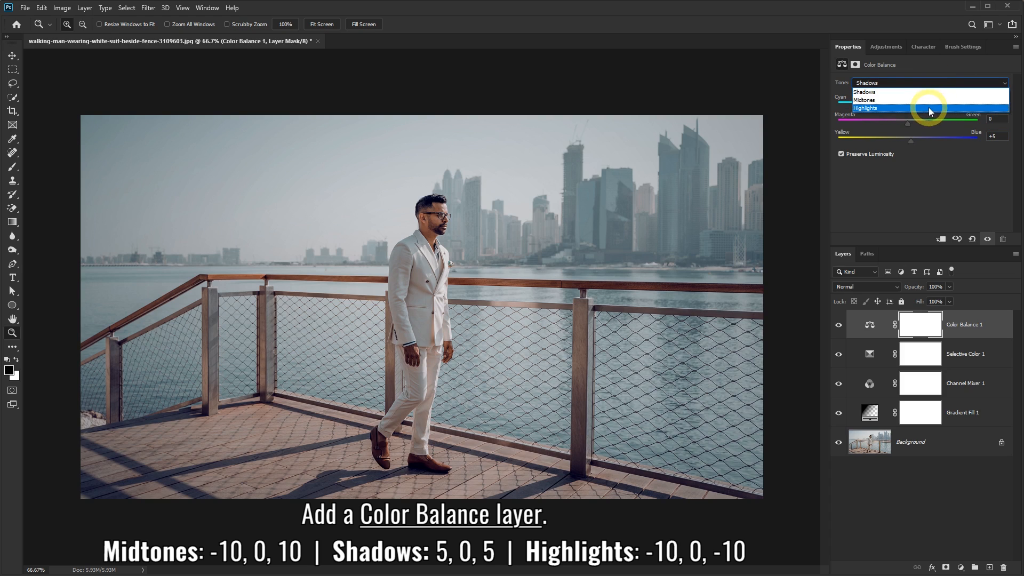
click(929, 108)
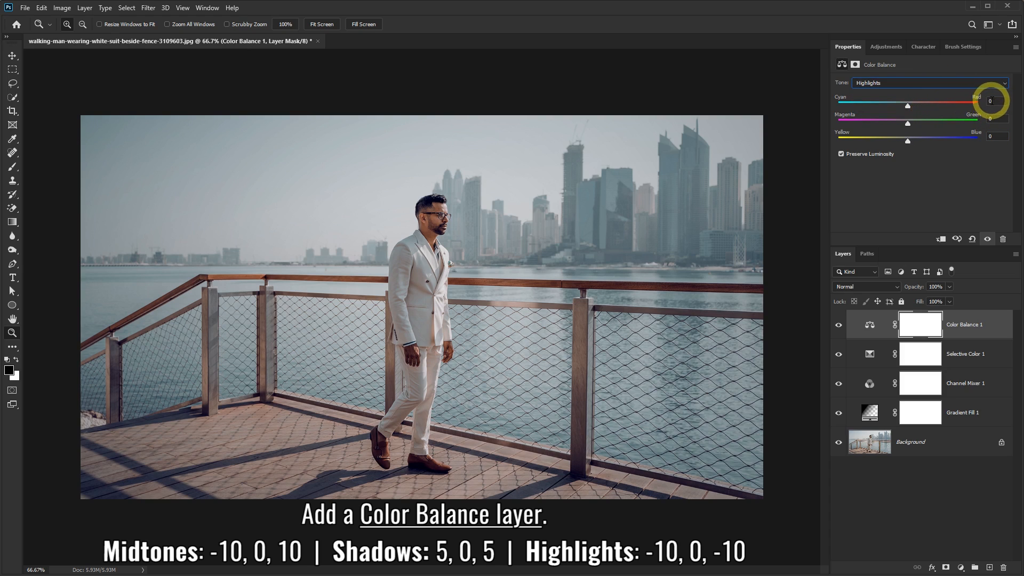
click(987, 101)
text(-)
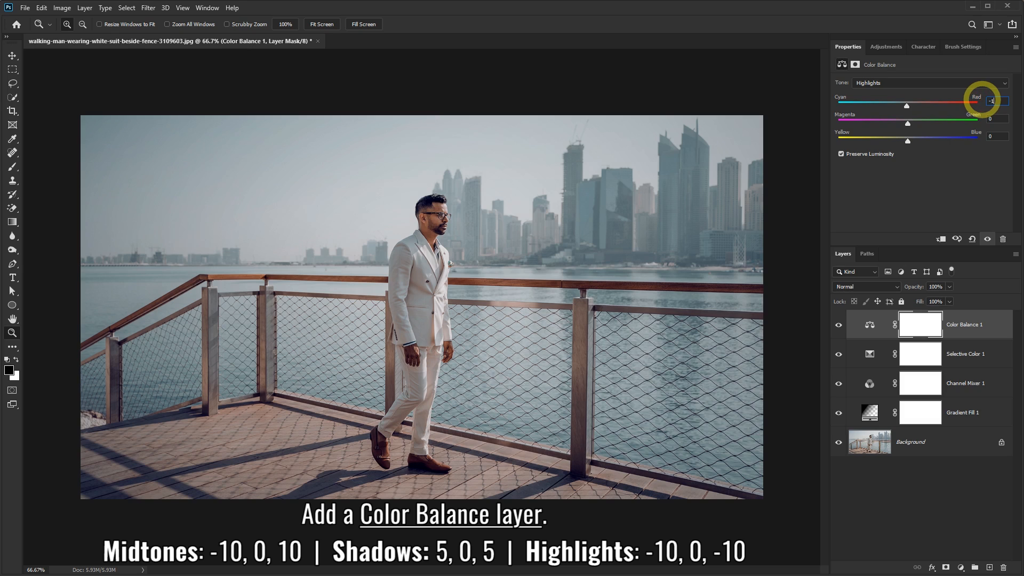
text(10)
click(997, 136)
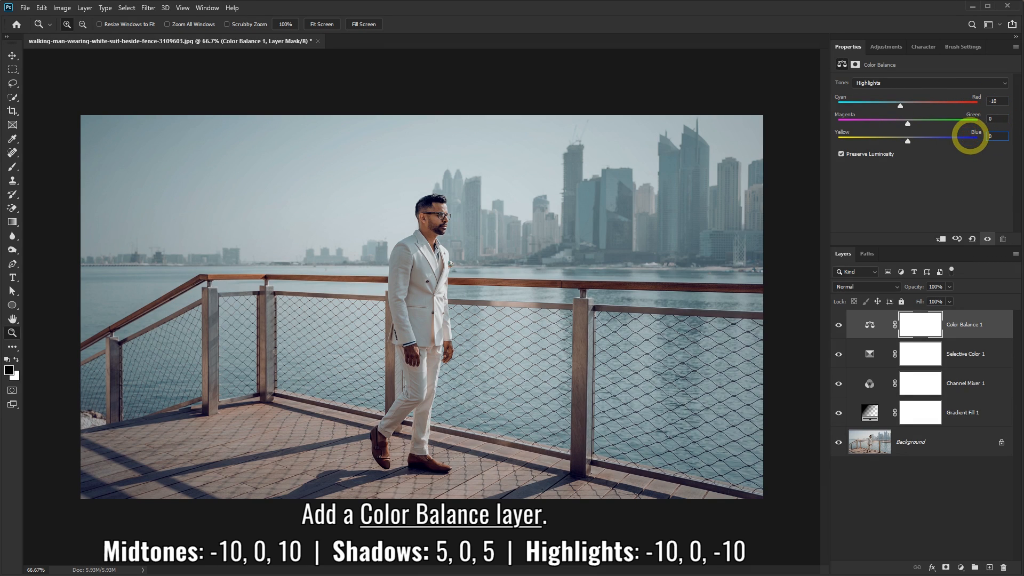
text(-10)
click(997, 136)
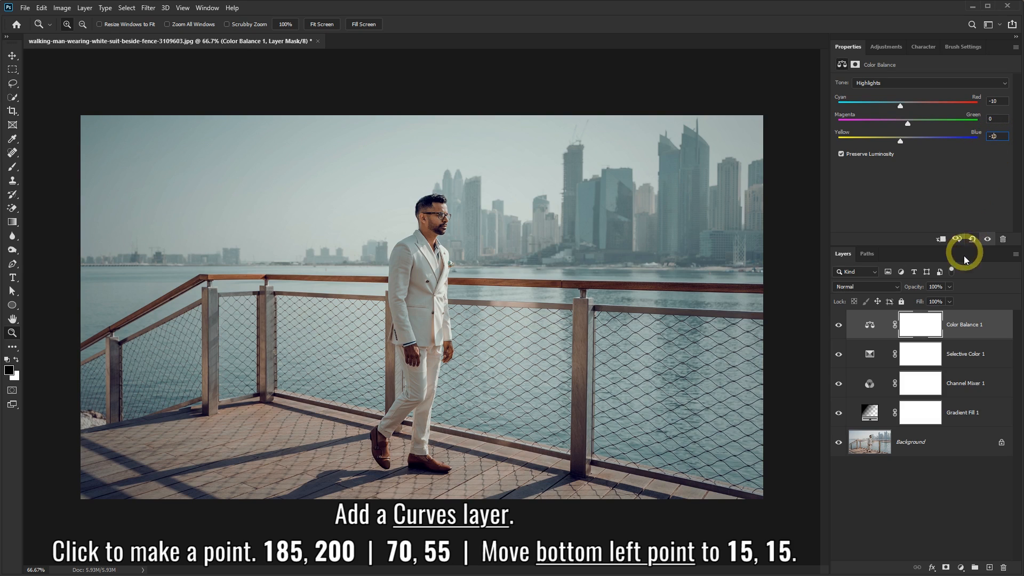
Step: Add a Curves adjustment layer and place an upper point on the RGB curve at Input 185, Output 200
click(960, 567)
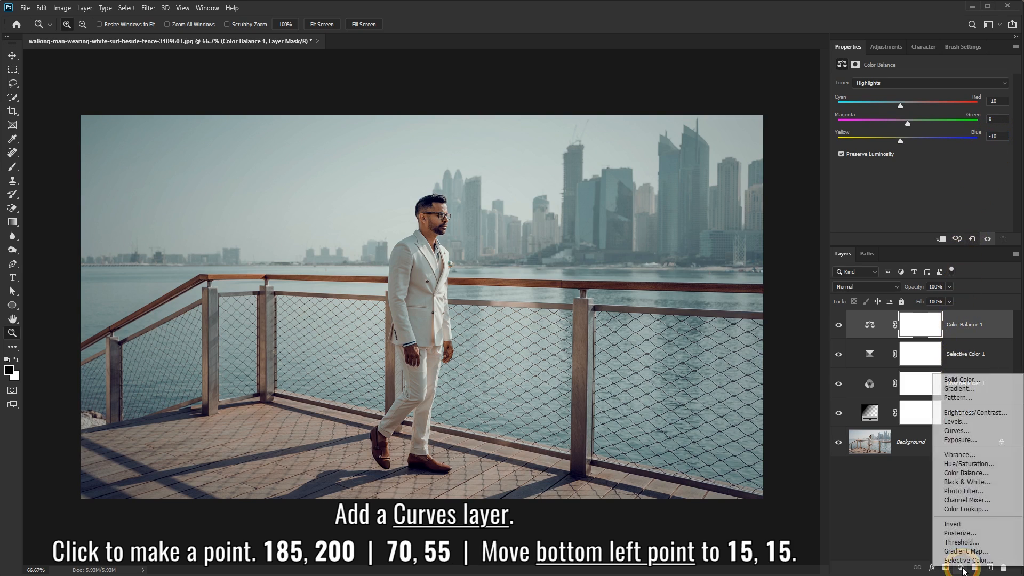
click(967, 431)
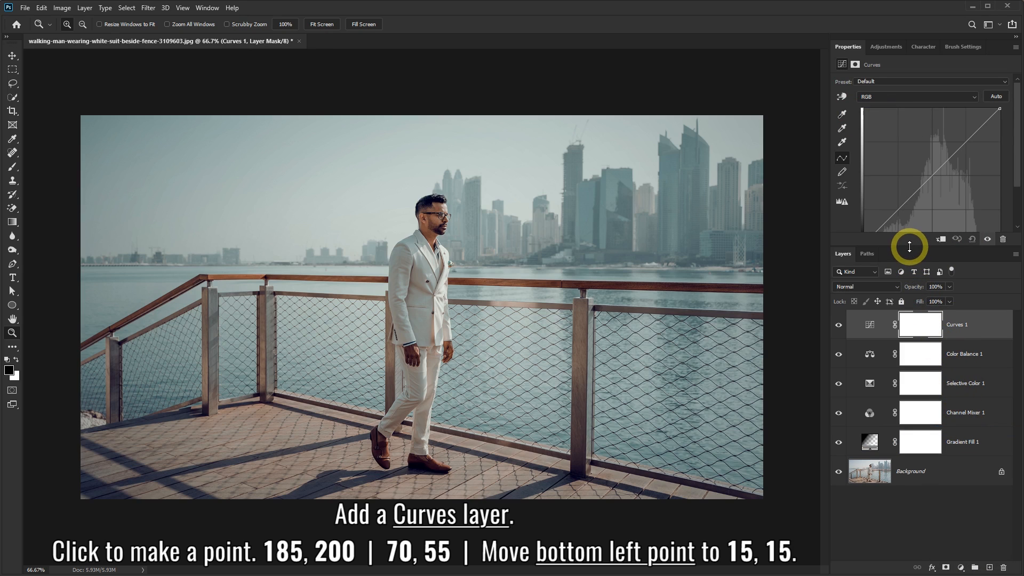
drag(910, 247, 920, 292)
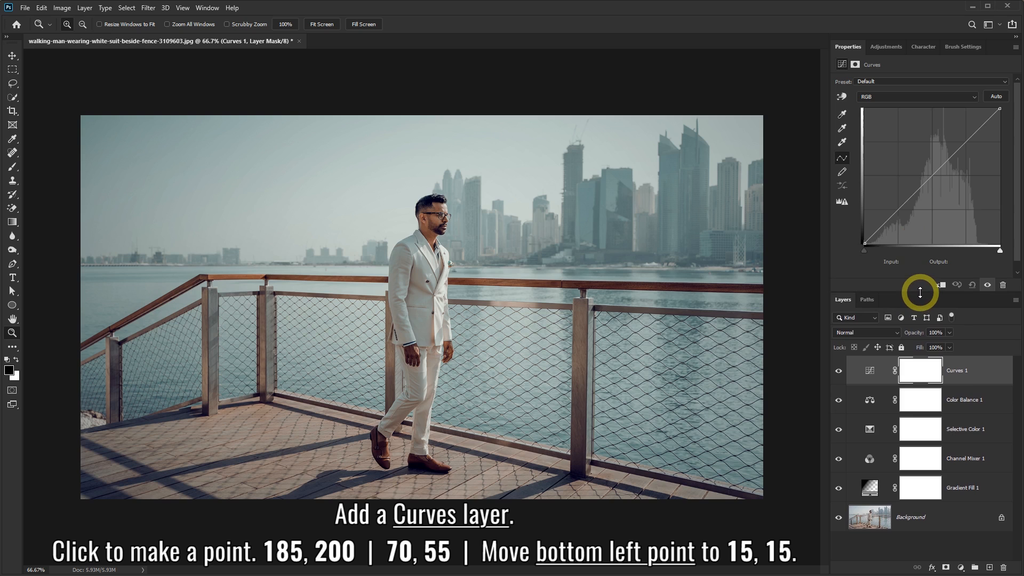
click(944, 147)
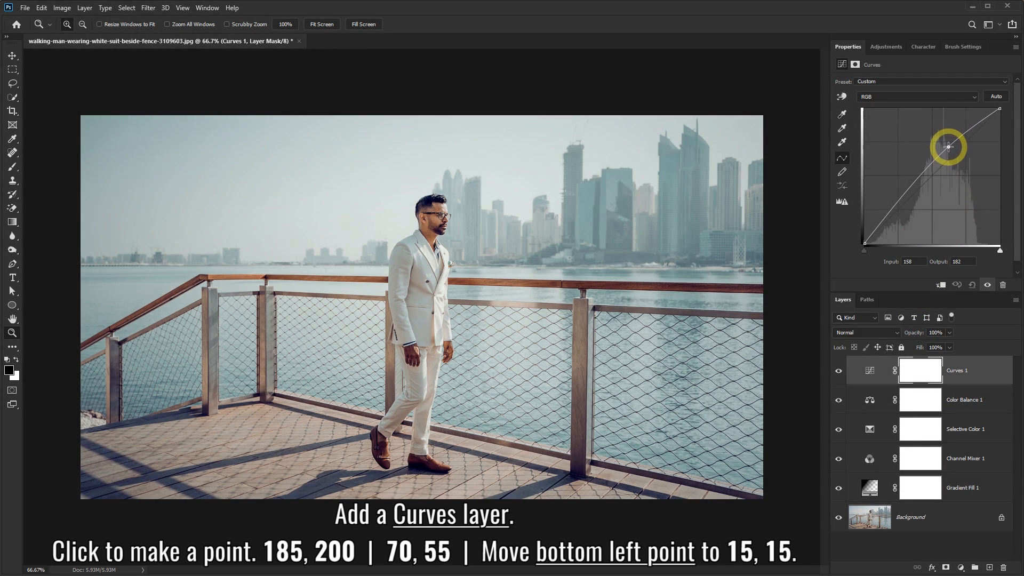
drag(944, 147, 950, 147)
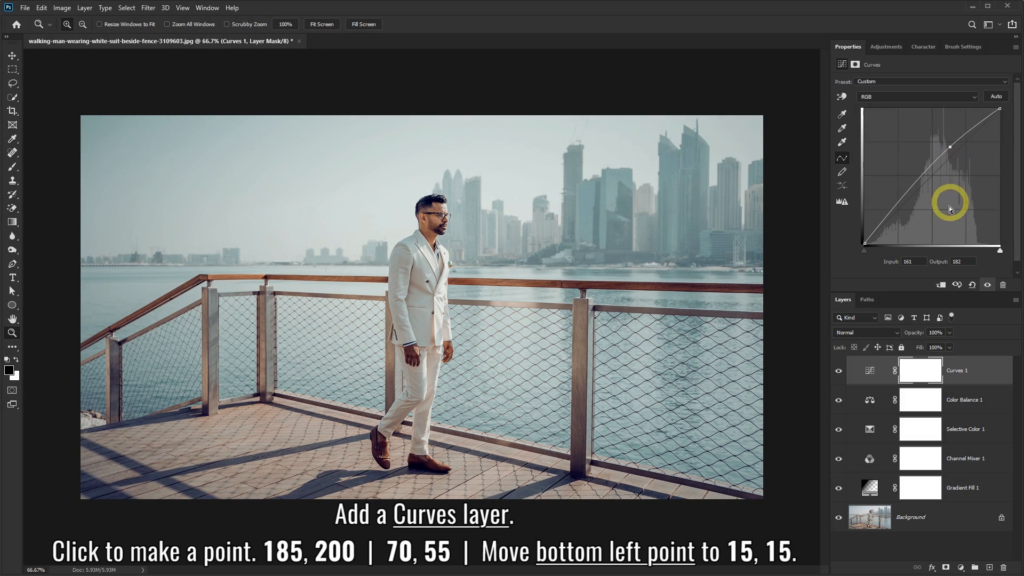
double_click(913, 261)
text(185)
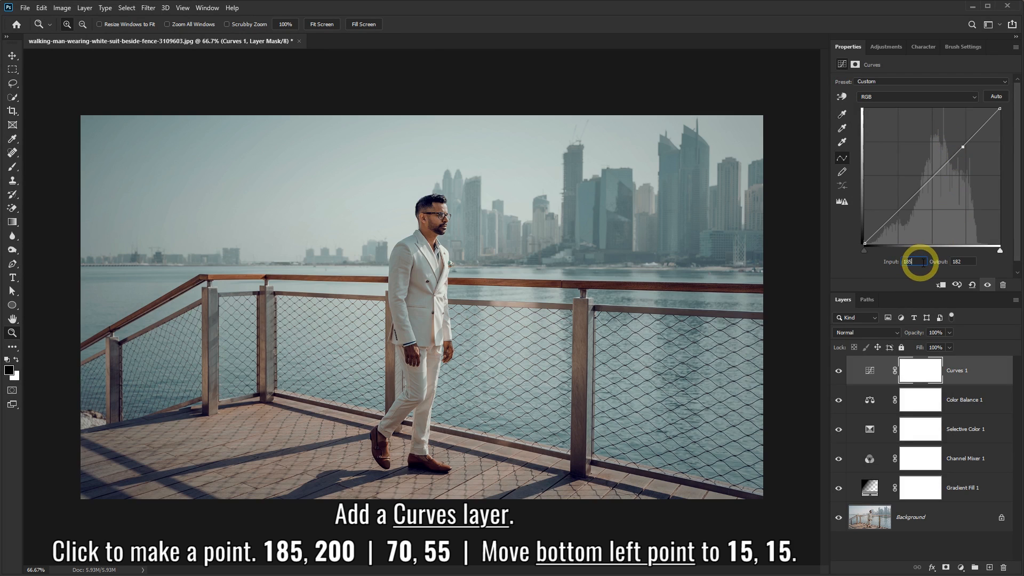
double_click(949, 261)
text(200)
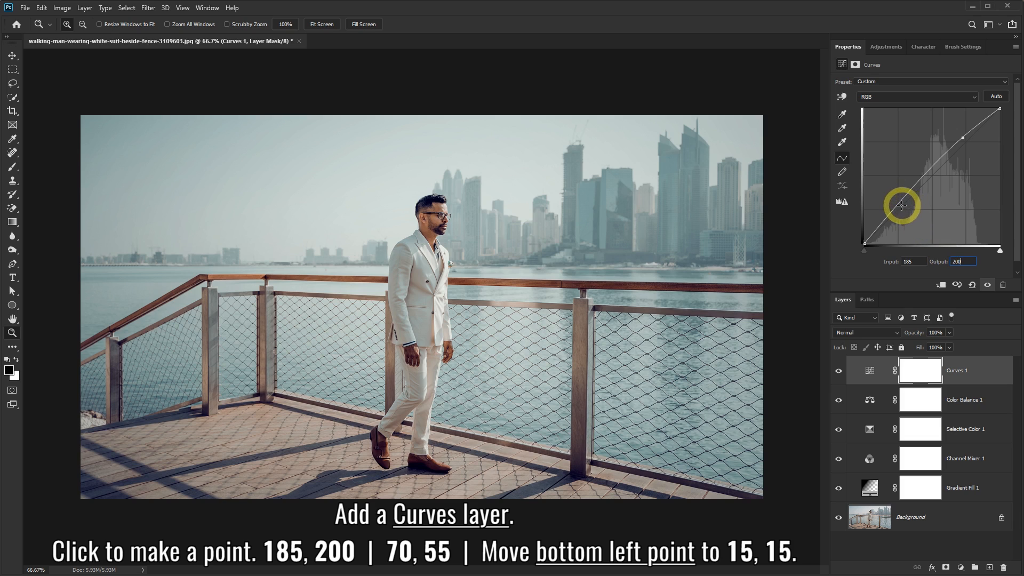
Step: Add a second point on the lower part of the RGB curve at Input 70, Output 55
click(907, 198)
drag(907, 198, 902, 212)
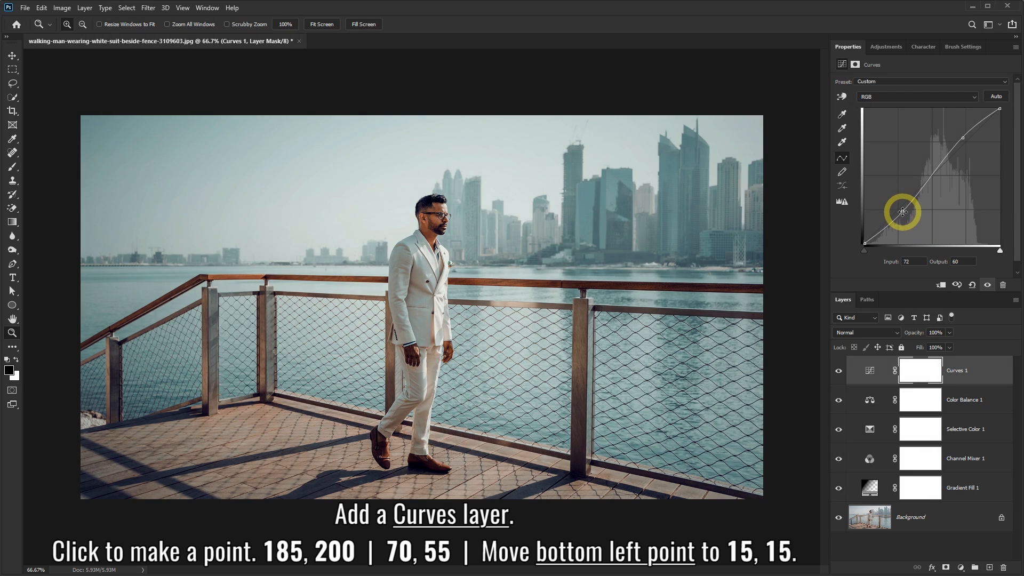
double_click(900, 261)
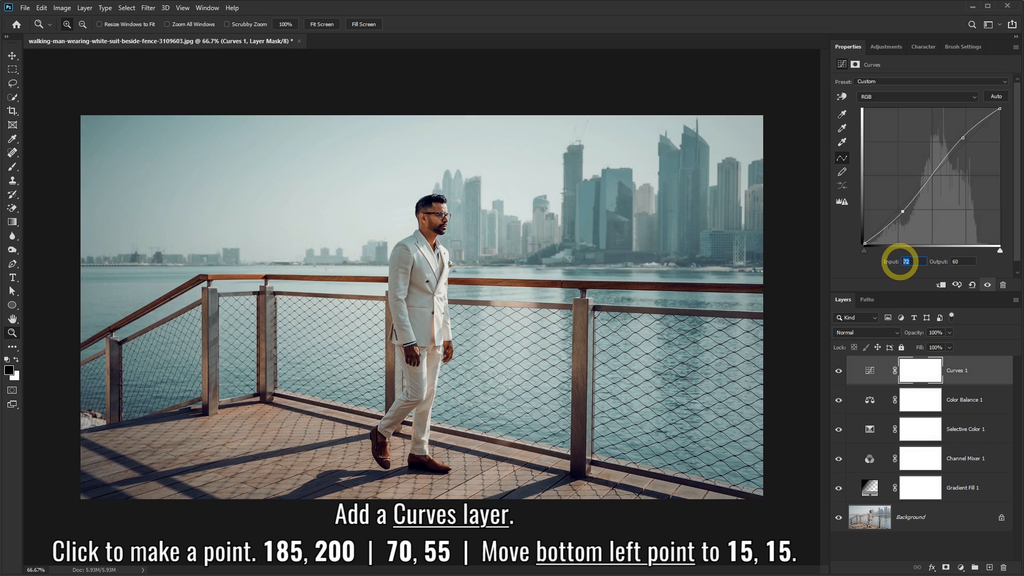
text(70)
double_click(954, 261)
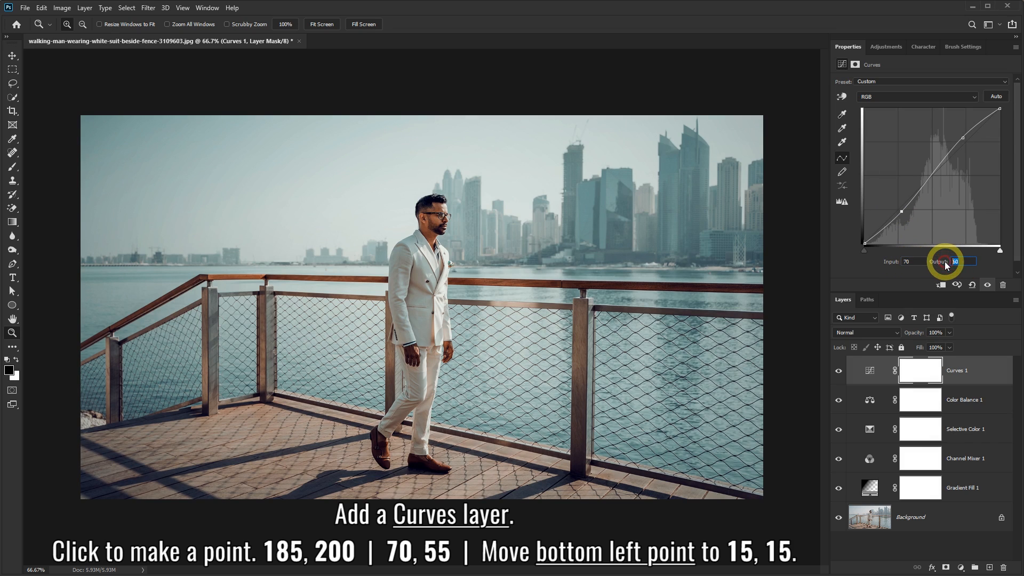
text(55)
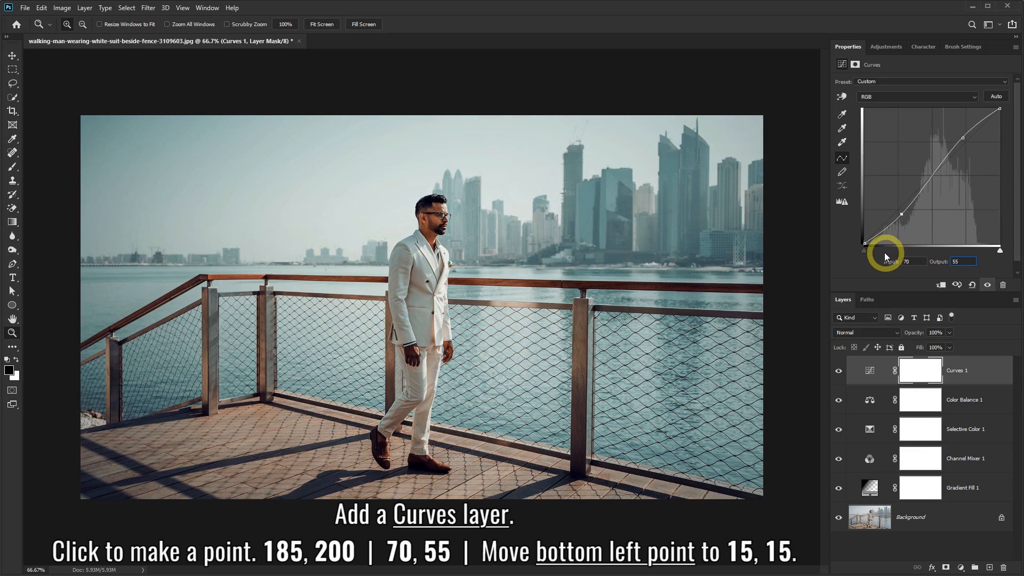
Step: Move the black end point of the RGB curve to Input 15, Output 15
drag(864, 244, 873, 228)
click(900, 261)
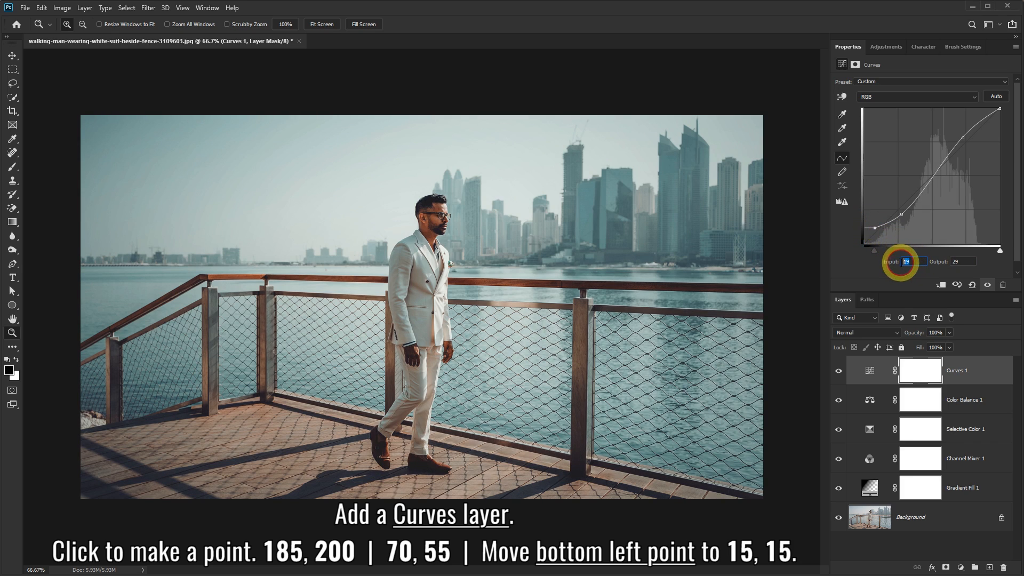
text(15)
key(Tab)
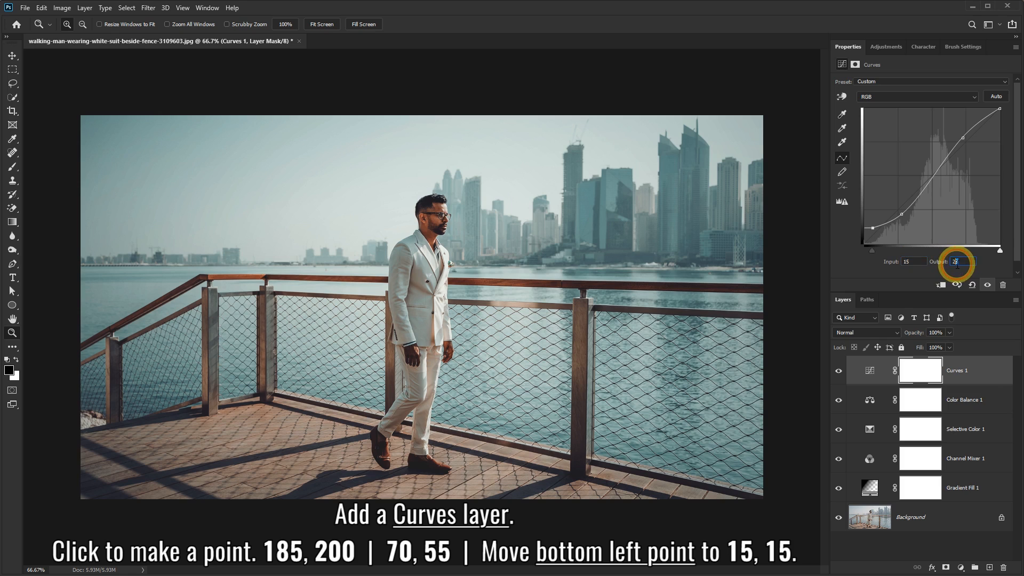
text(15)
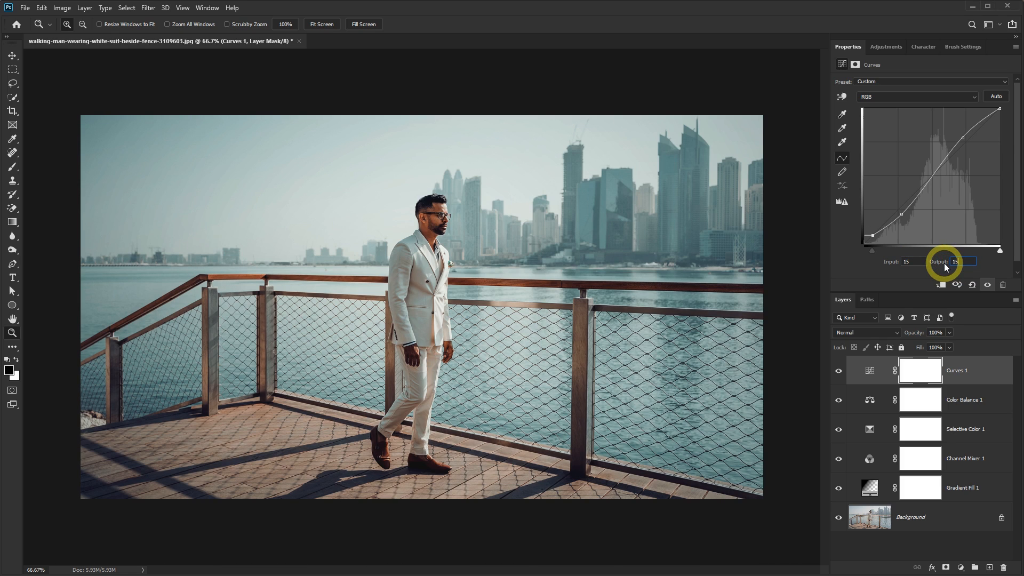
Step: Add a Brightness/Contrast adjustment layer above the Curves layer and set its Brightness to 20
click(961, 568)
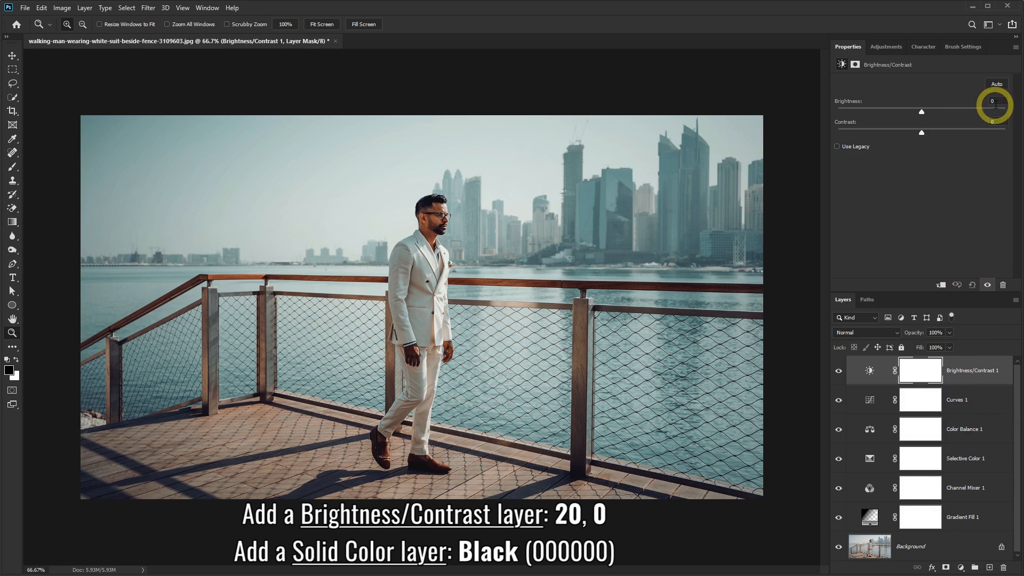
text(20)
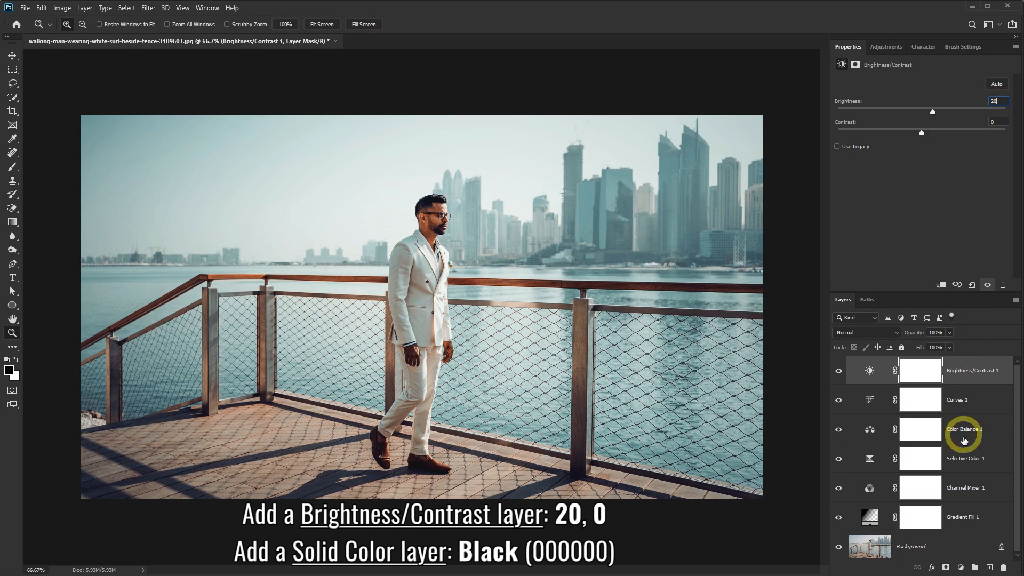
Step: Add a Solid Color fill layer in black (000000) above the Brightness/Contrast layer
click(961, 568)
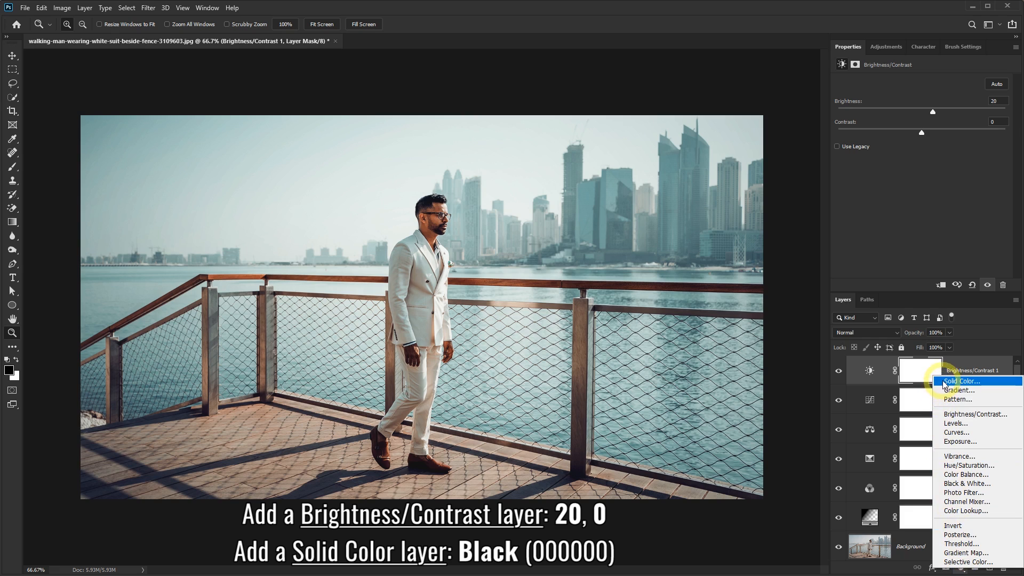
click(977, 382)
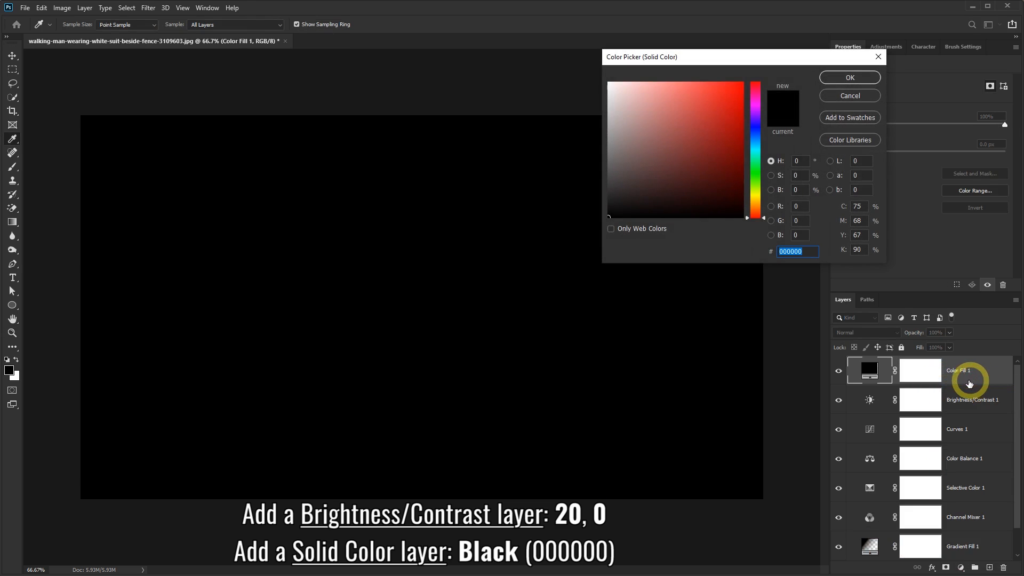
text(000000)
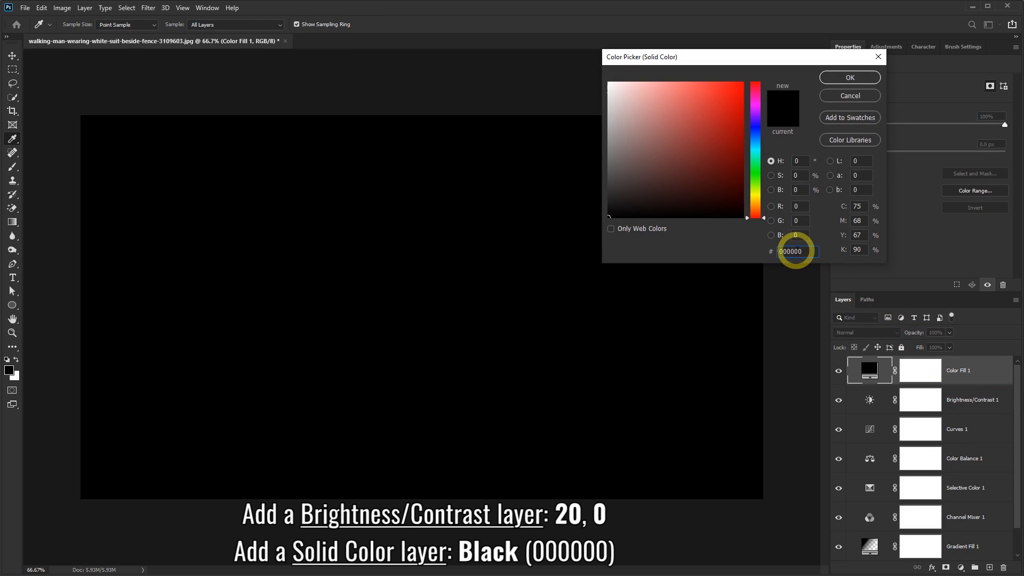
click(850, 77)
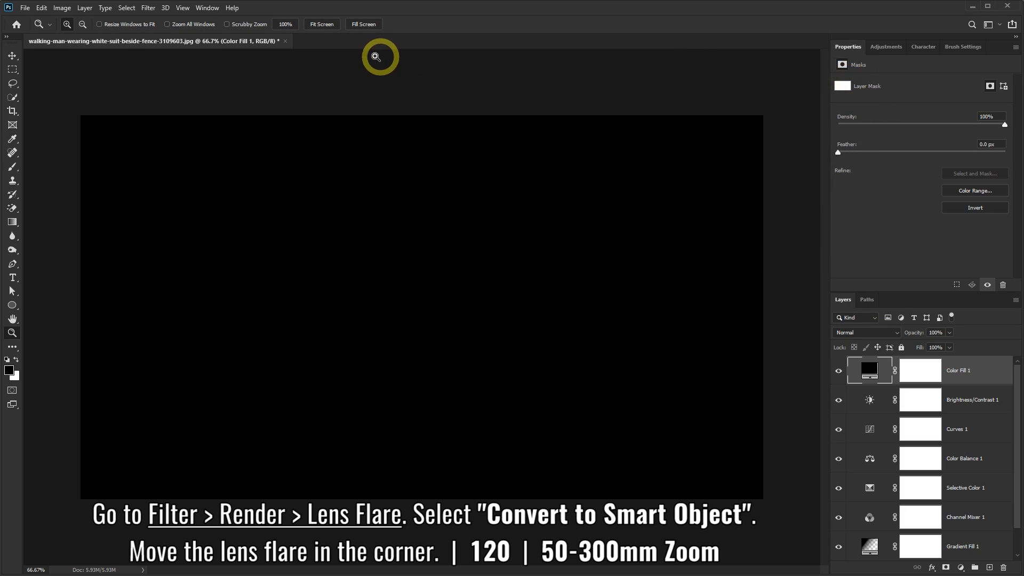
Step: Convert the black fill layer to a smart object and render a 50-300mm Zoom Lens Flare at 120% brightness in its upper-right corner
click(148, 9)
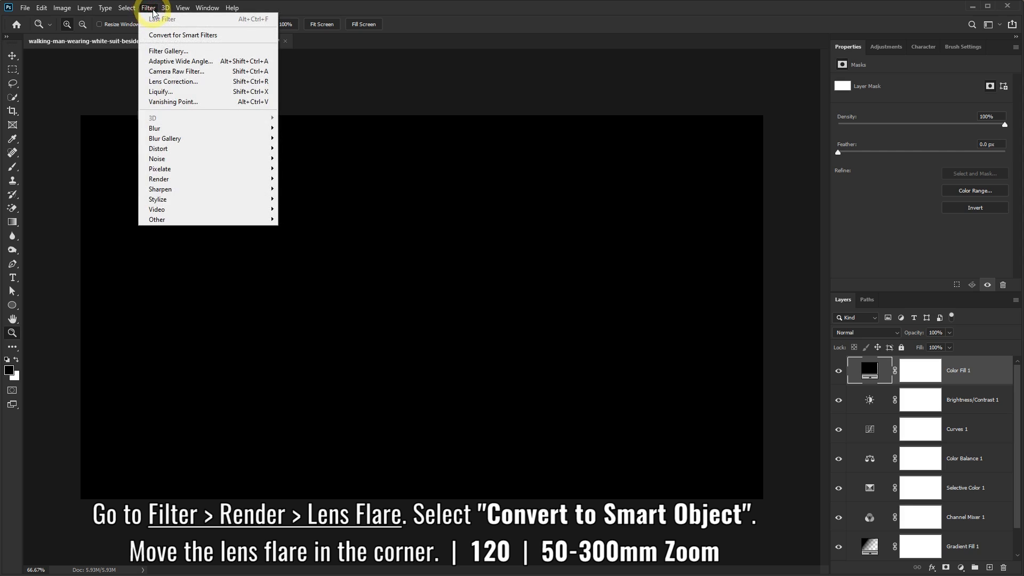
mouse_move(193, 184)
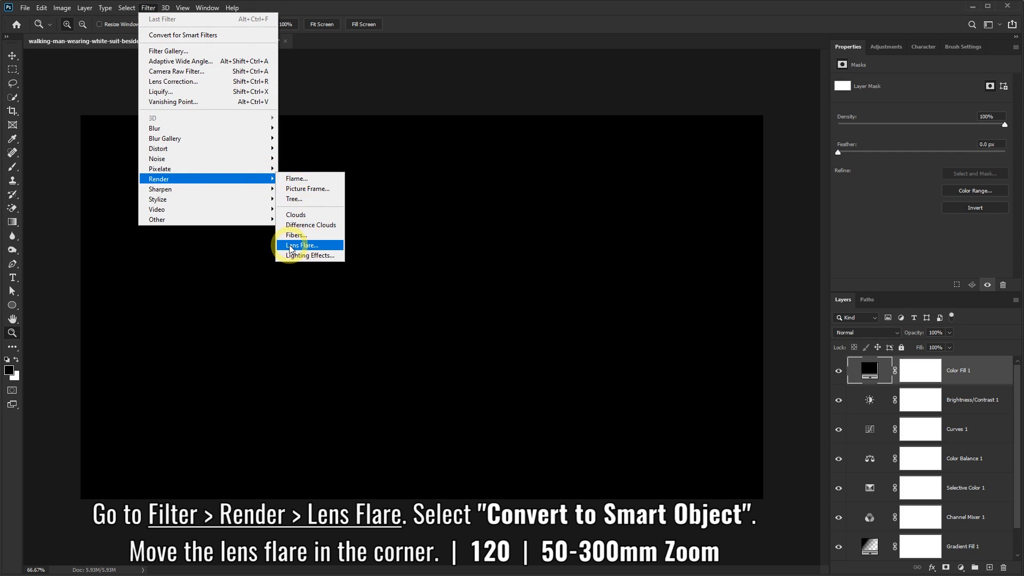
click(306, 246)
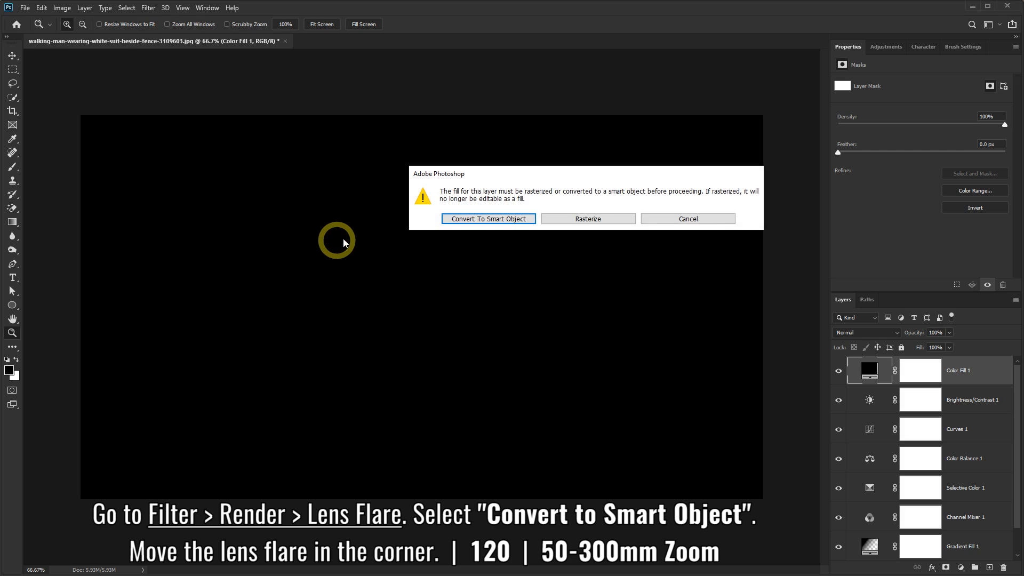
click(486, 221)
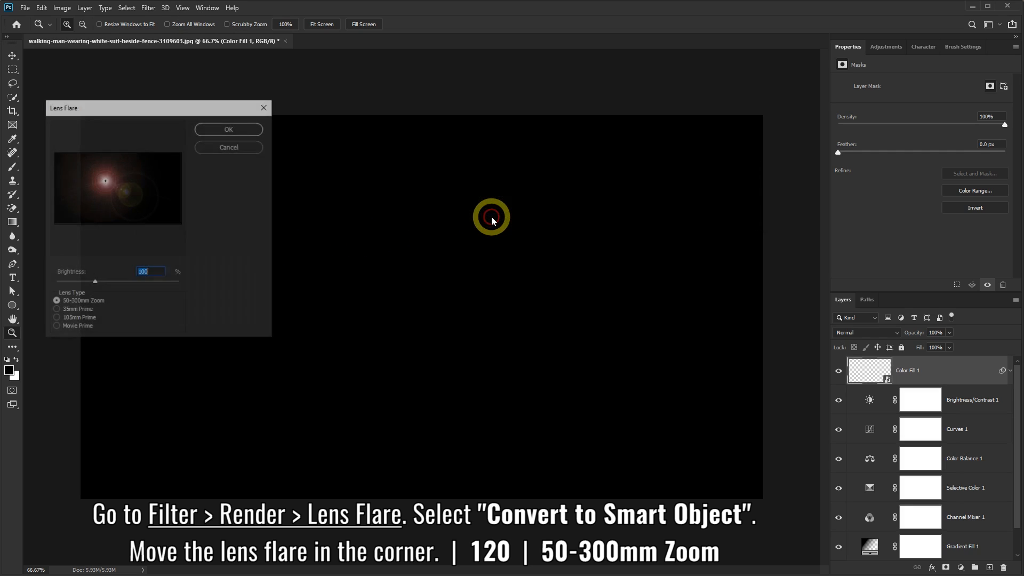
click(117, 181)
drag(120, 183, 183, 153)
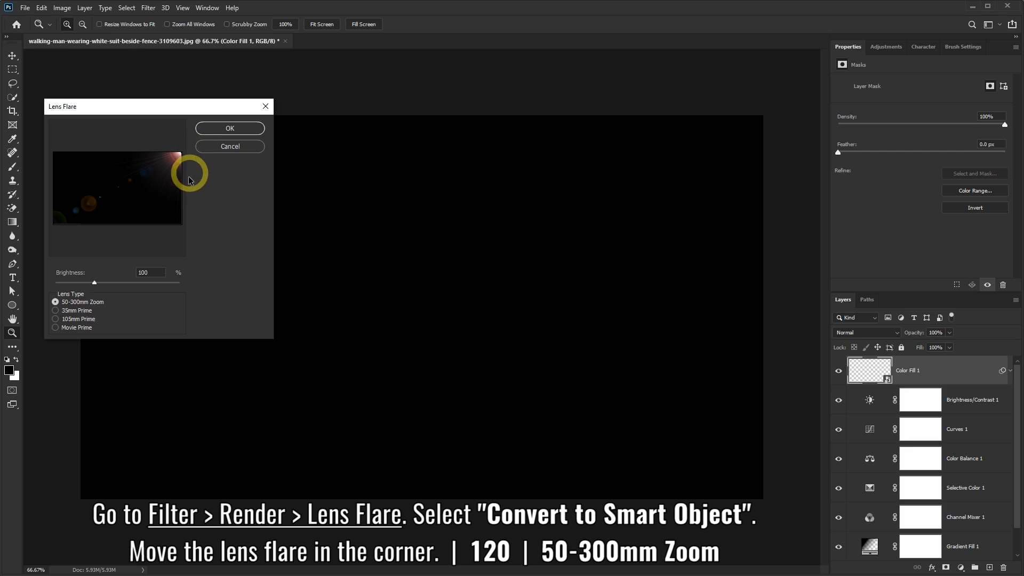
text(120)
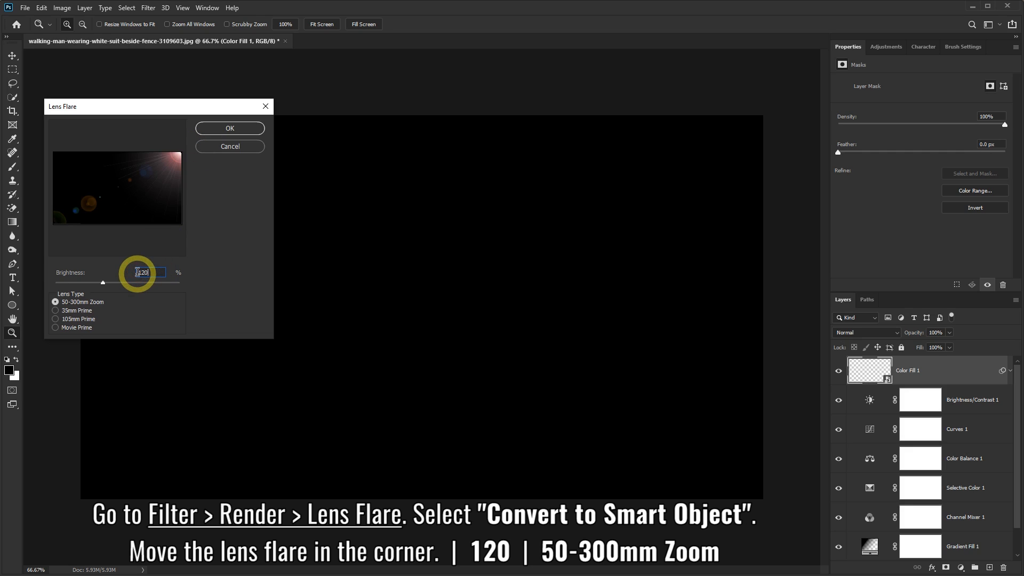
click(174, 166)
drag(174, 166, 200, 153)
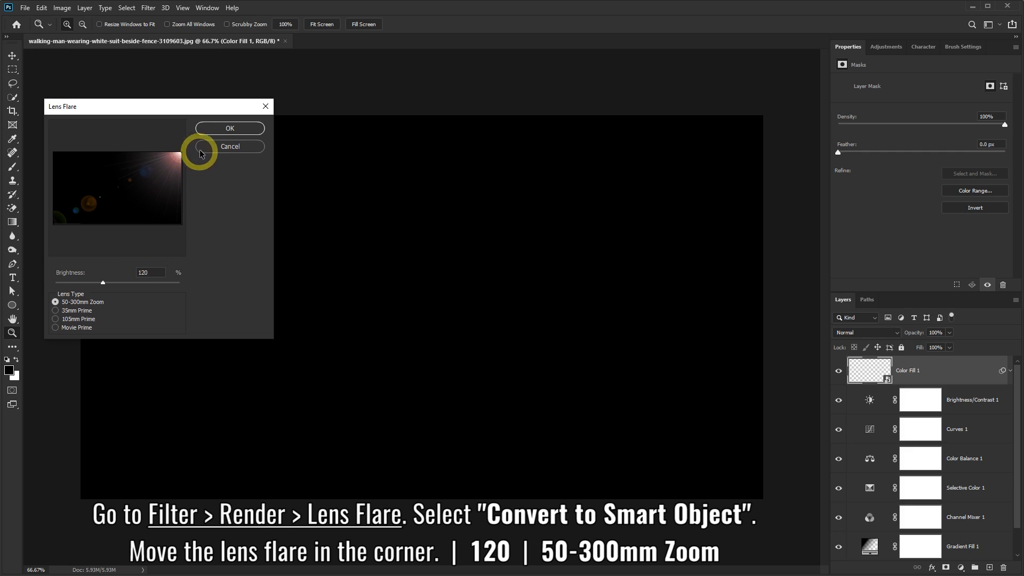
click(235, 129)
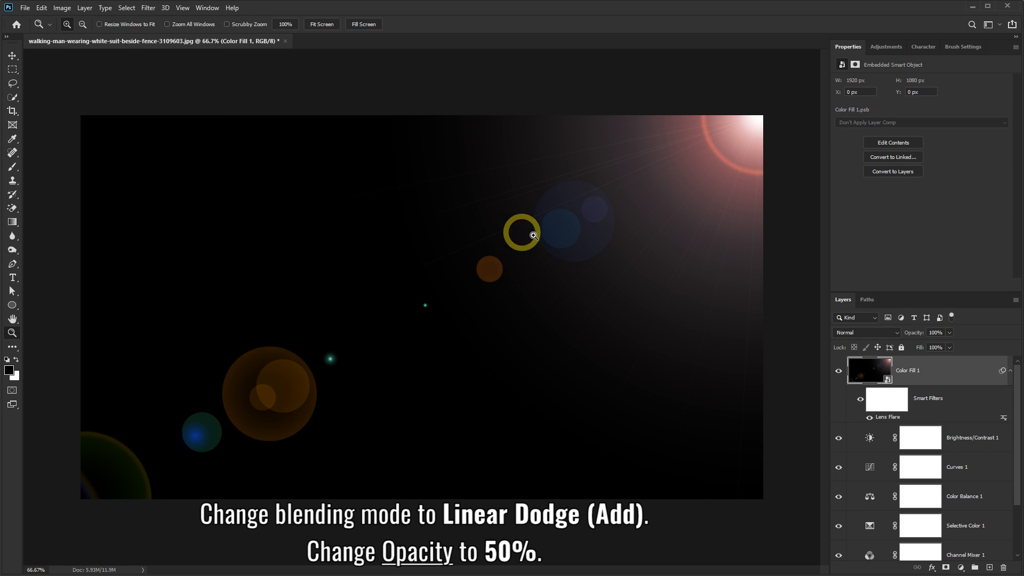
Step: Set the lens flare layer's blending mode to Linear Dodge (Add) and its opacity to 50%
click(899, 333)
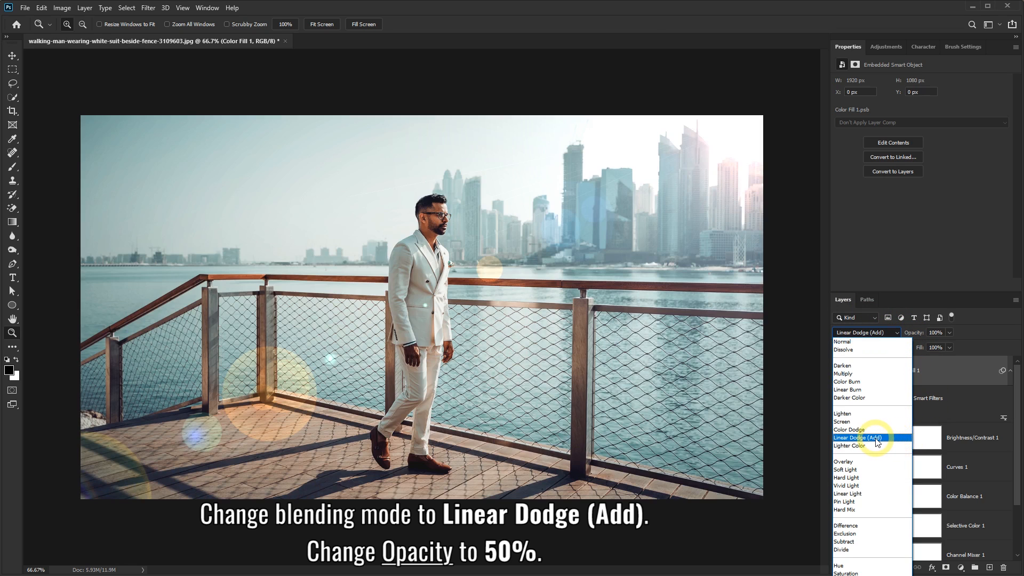
click(877, 438)
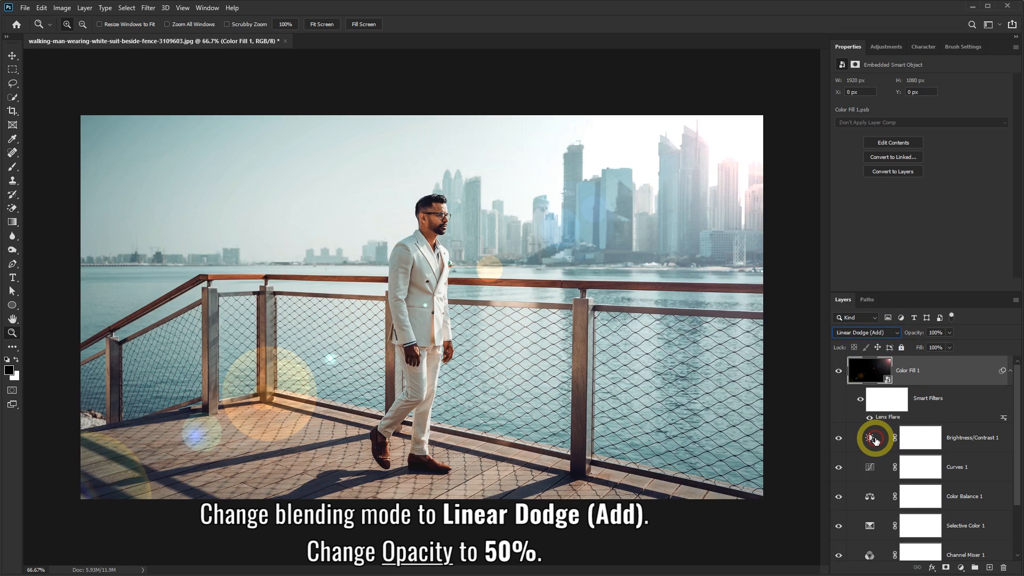
click(950, 333)
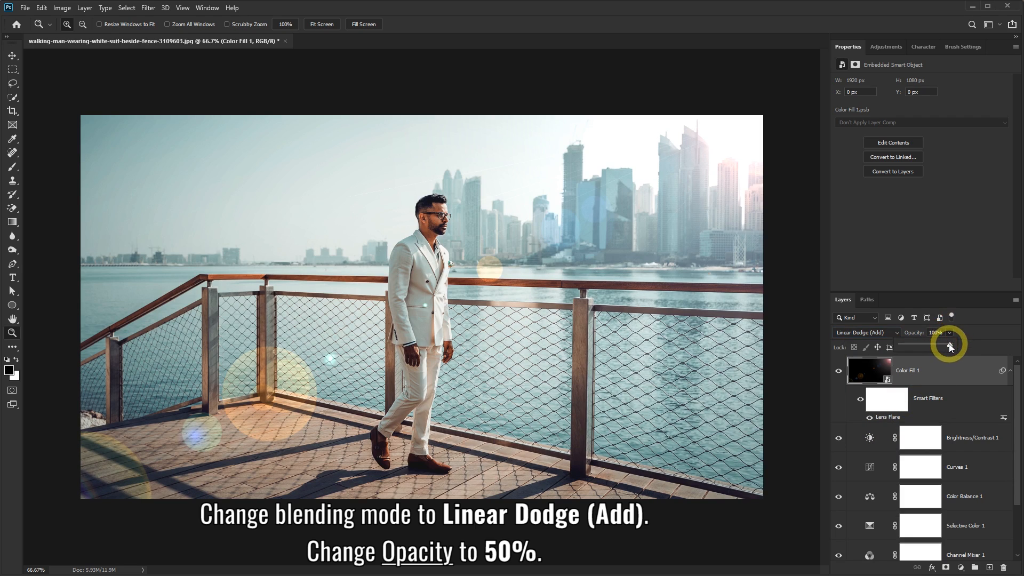
drag(932, 344, 925, 347)
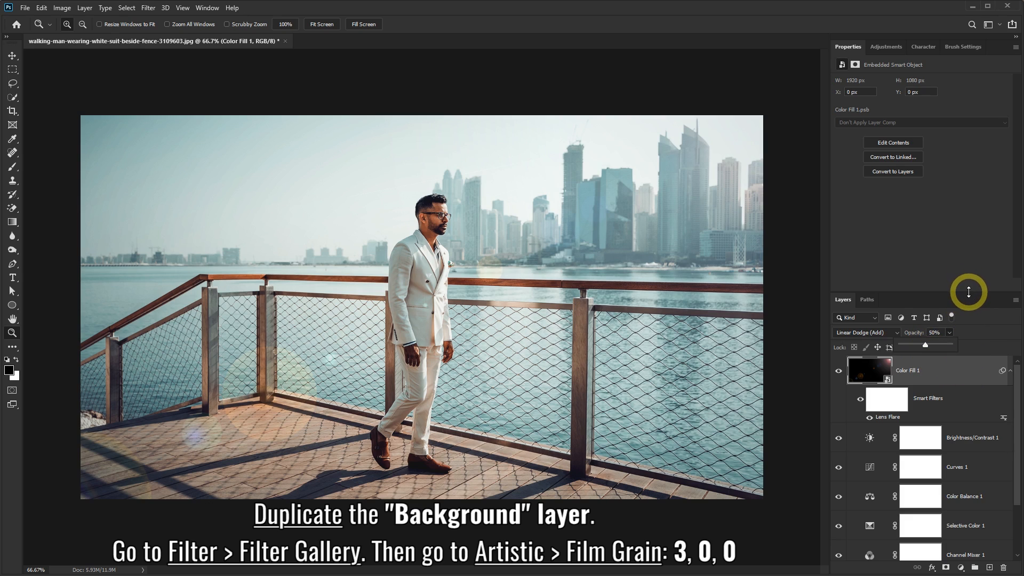
Step: Enlarge the layer list's display area and duplicate the Background layer
drag(966, 292, 975, 158)
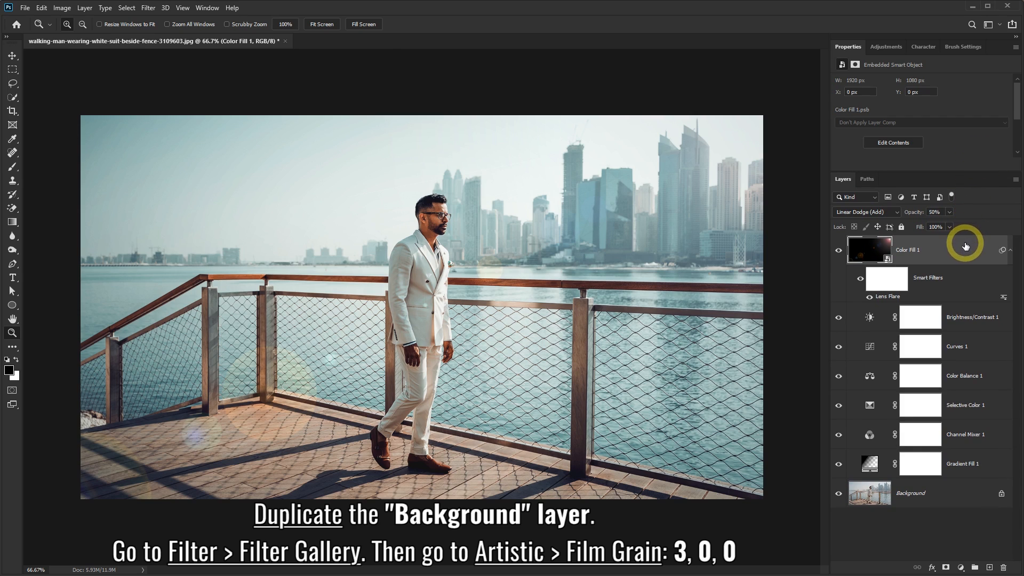
click(910, 509)
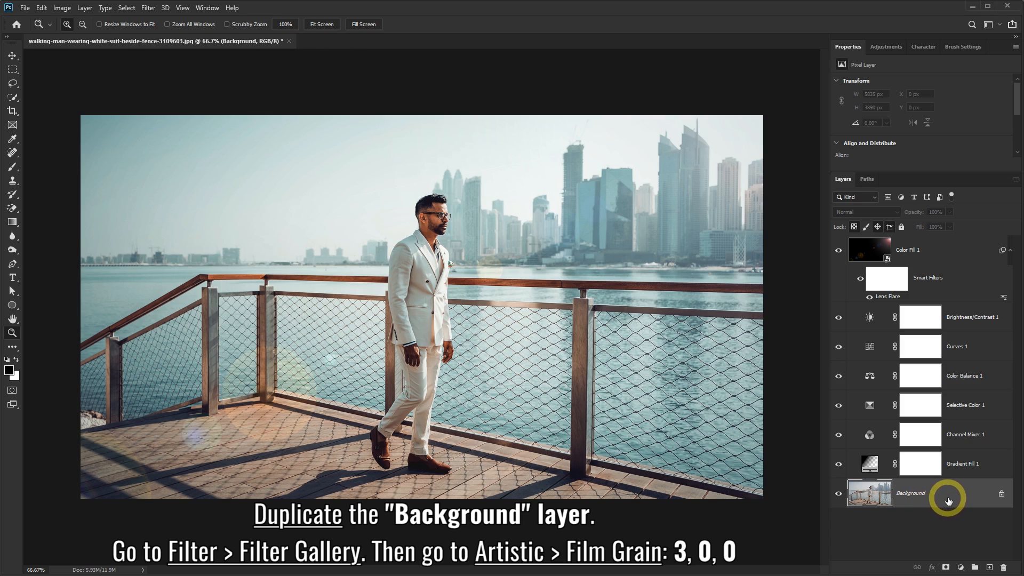
drag(947, 501, 988, 567)
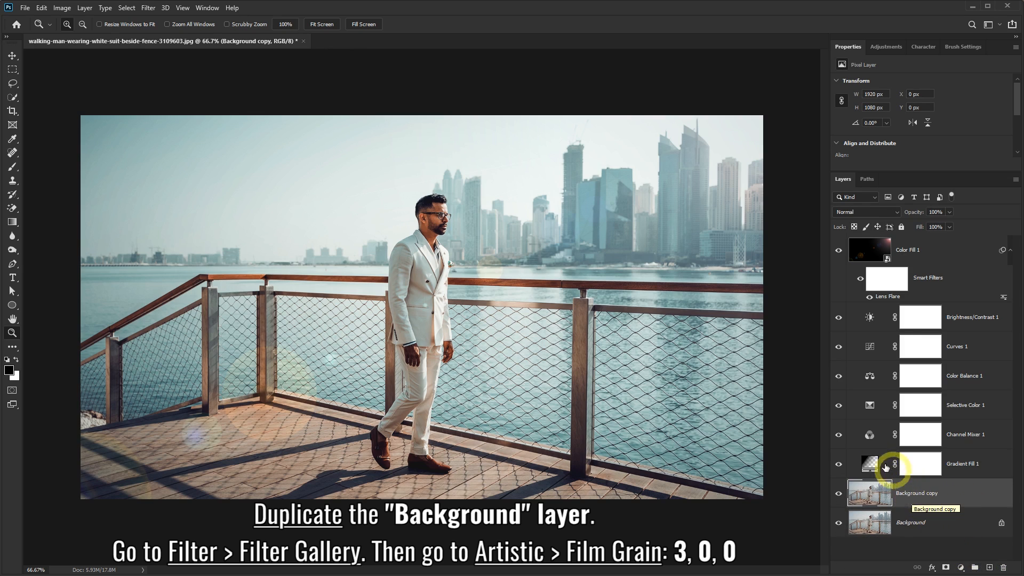
Step: Apply the Filter Gallery's artistic Film Grain to the Background copy with Grain 3, Highlight Area 0 and Intensity 0
click(148, 8)
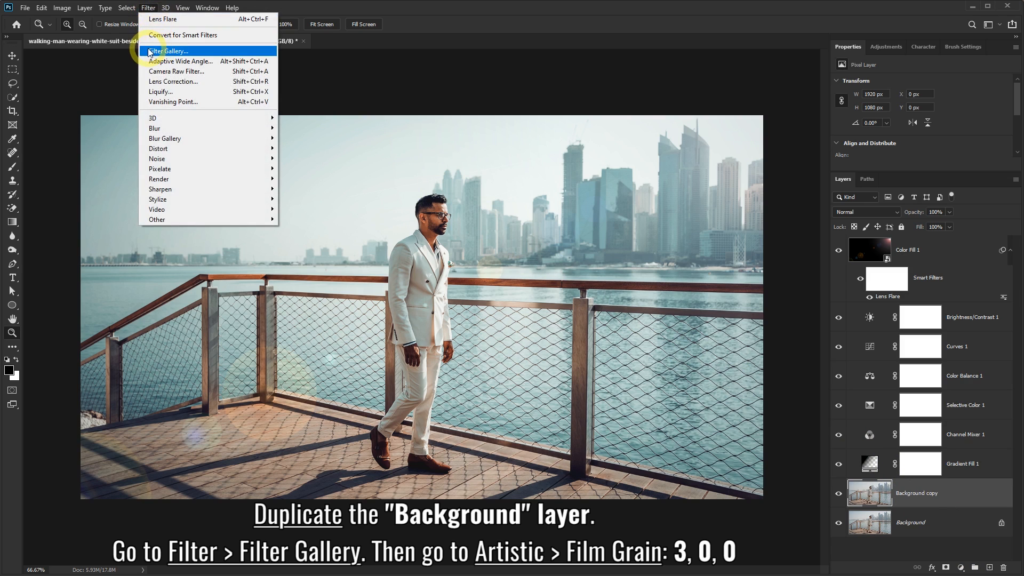
click(189, 51)
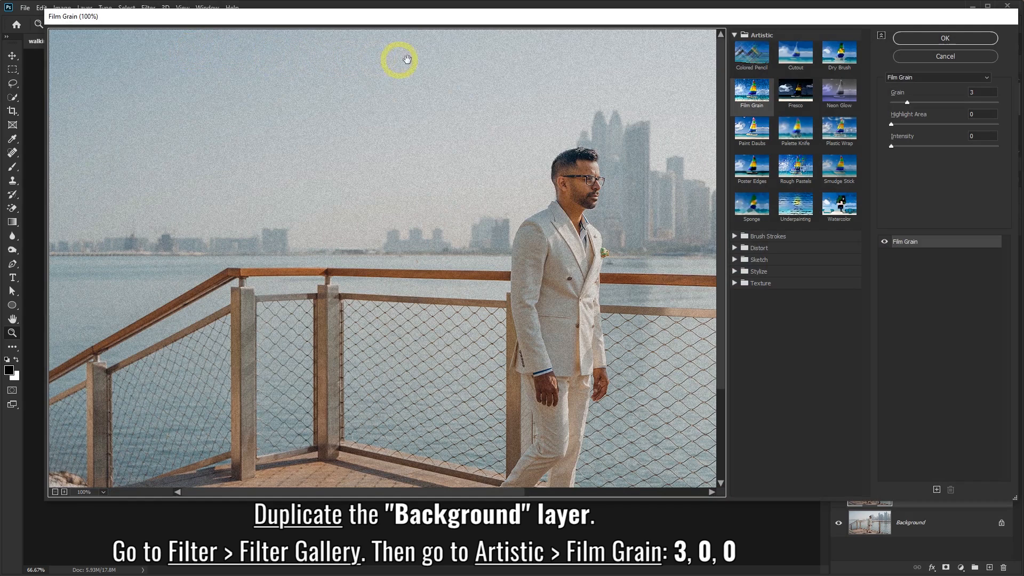
click(735, 34)
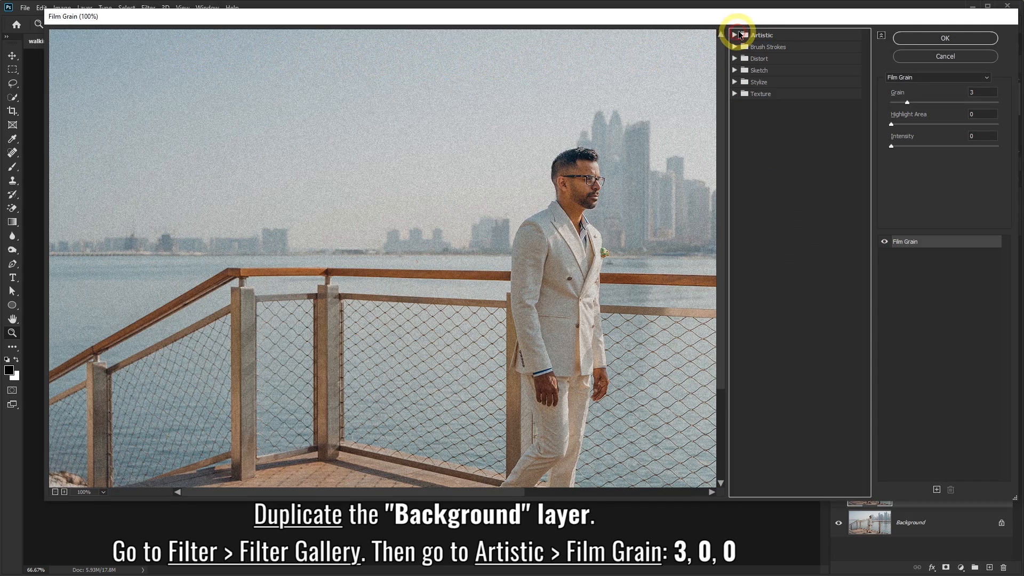
click(734, 34)
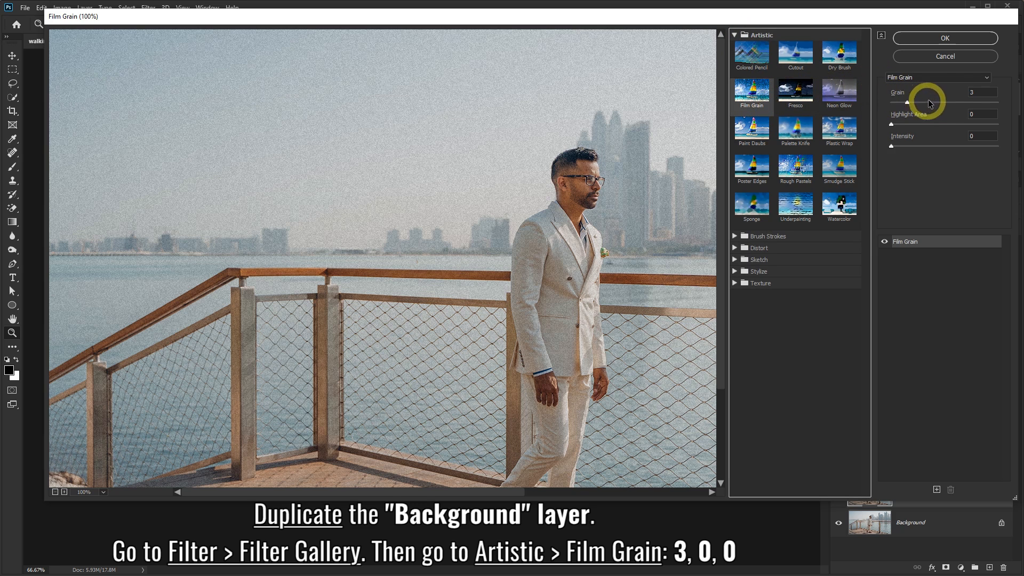
click(931, 39)
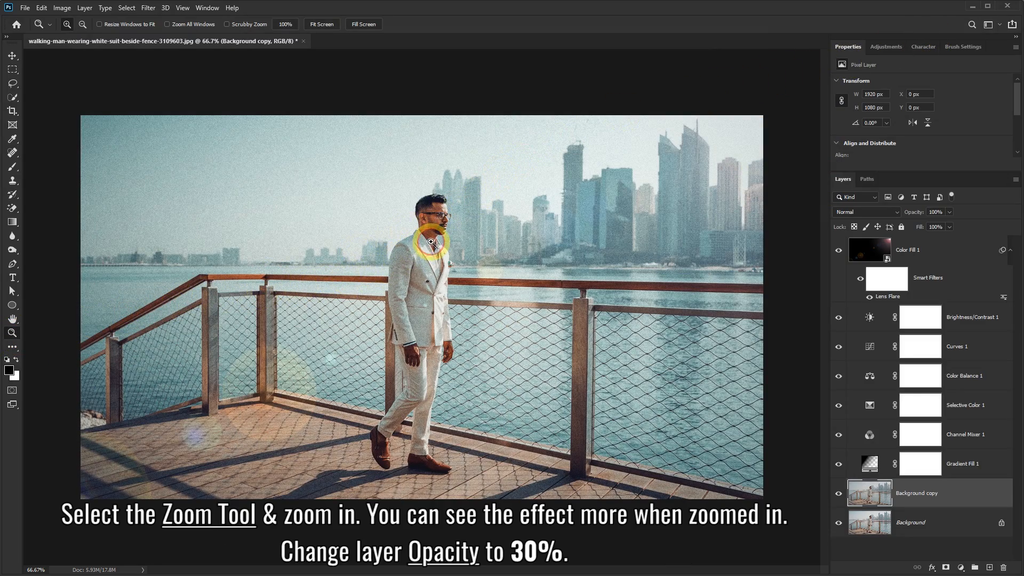
Step: Lower the opacity of the grainy Background copy layer to 30%, judging the grain on the man at 200% magnification
click(401, 258)
click(431, 242)
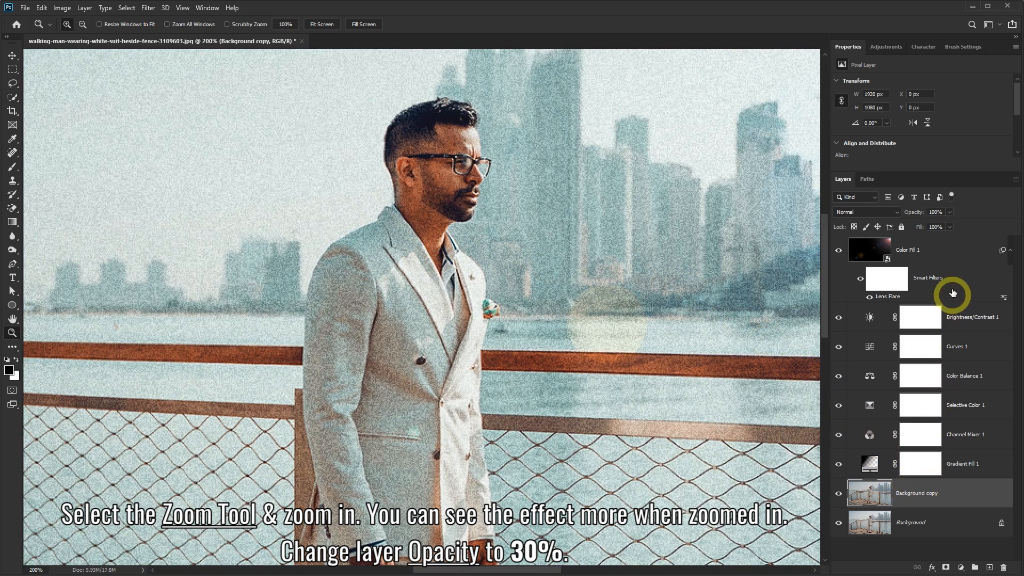
click(948, 212)
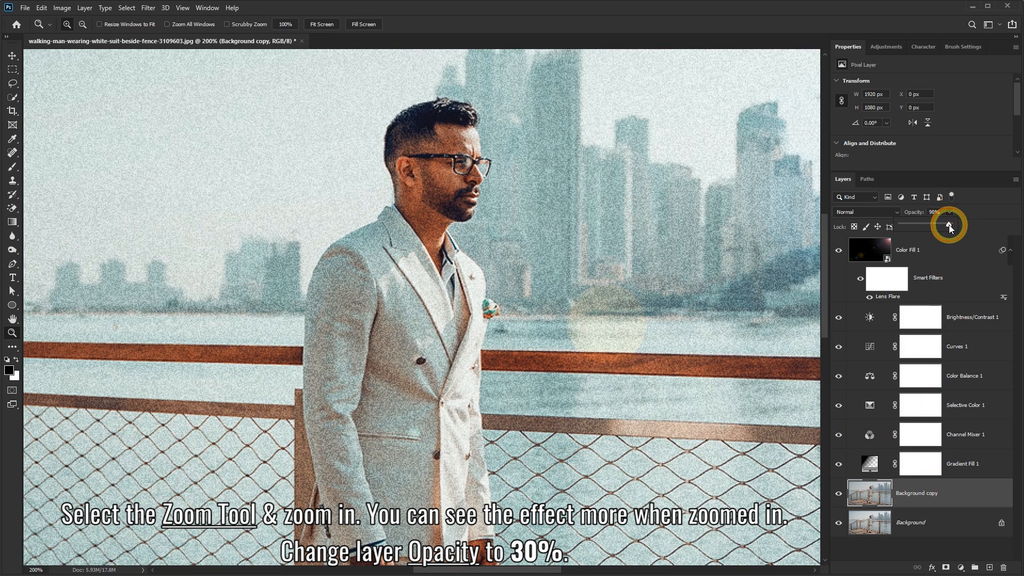
drag(949, 225, 903, 223)
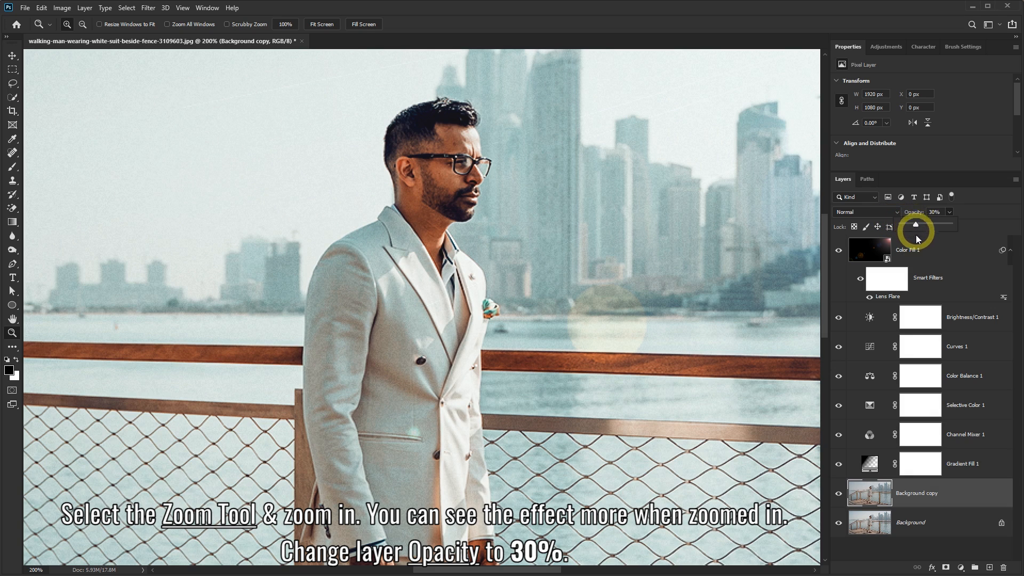
Step: Compare the photo with and without the film grain layer, both close up and at full view
click(840, 499)
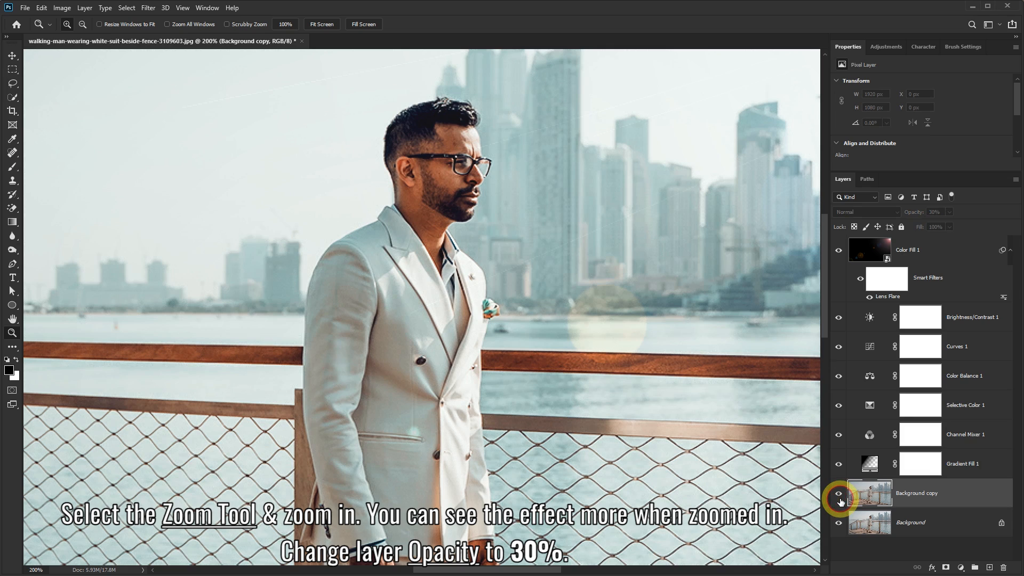
click(840, 500)
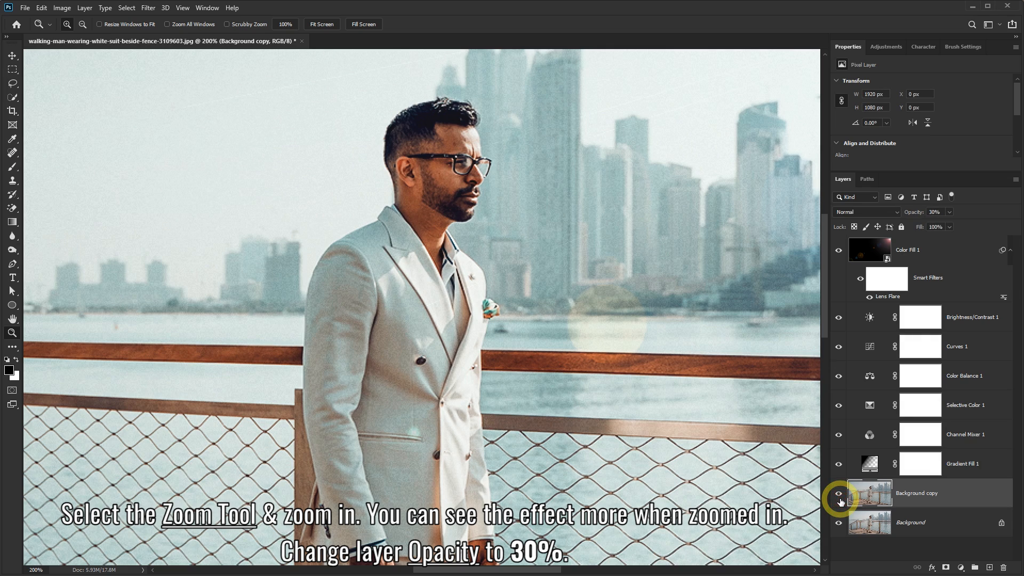
right_click(500, 291)
click(520, 344)
right_click(448, 286)
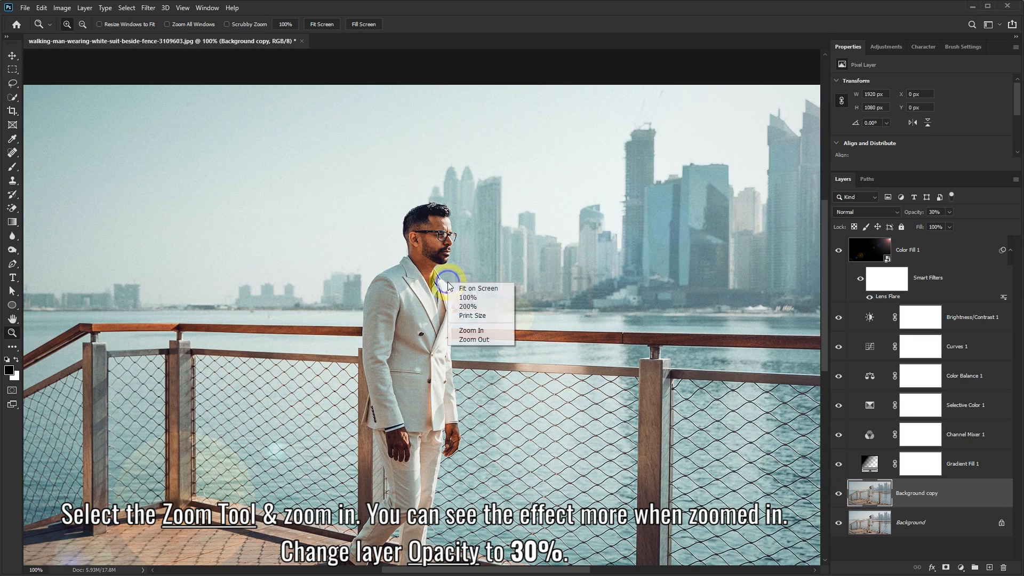
click(463, 339)
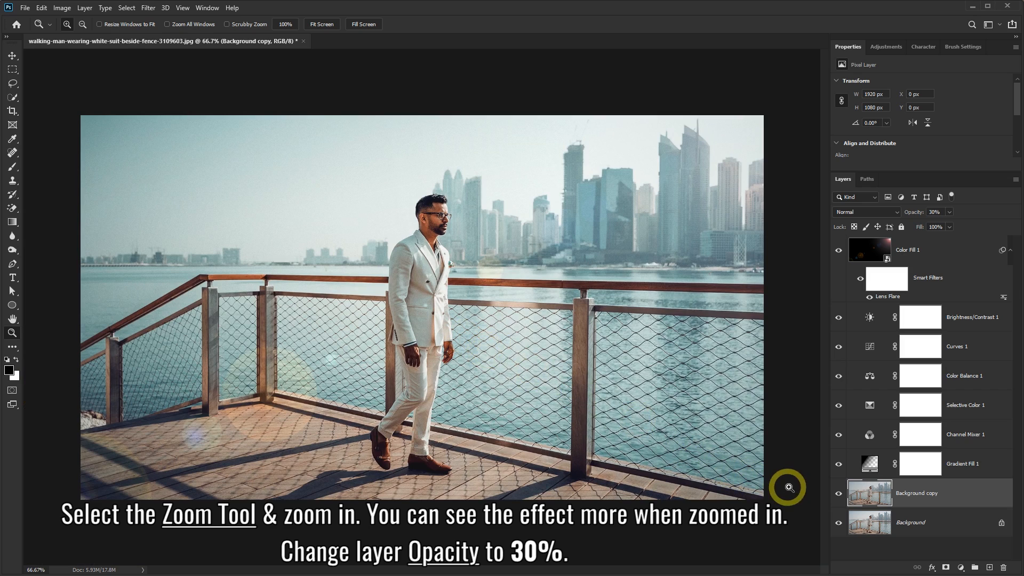
click(839, 496)
click(838, 496)
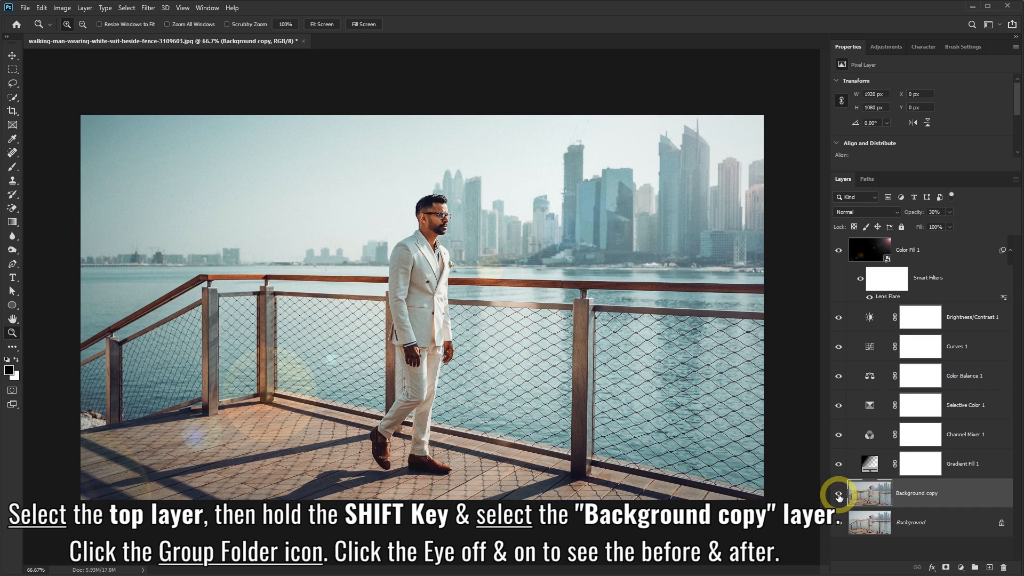
Step: Group all layers from Color Fill 1 down to Background copy, leaving the Background layer outside
click(940, 250)
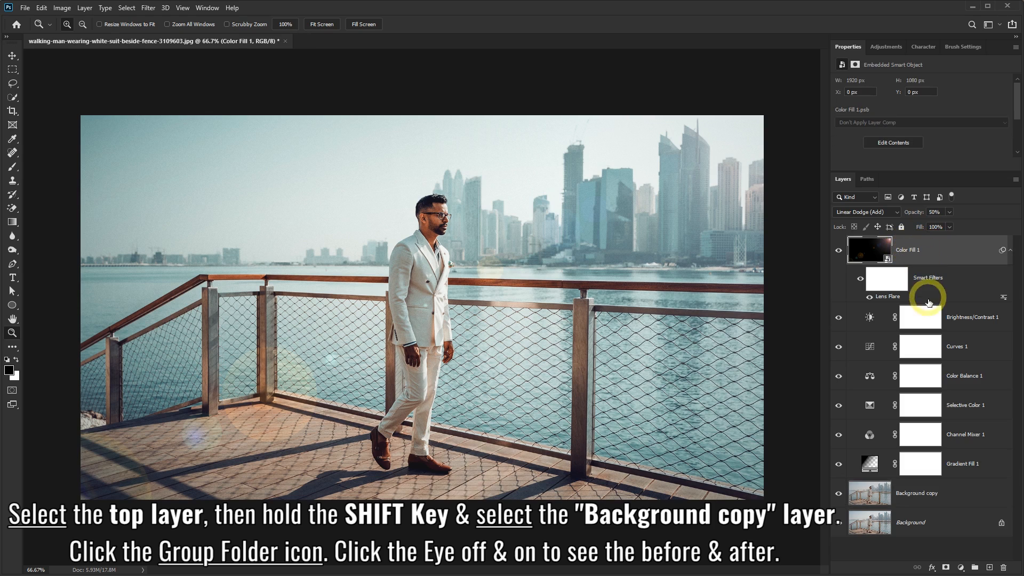
shift+click(957, 498)
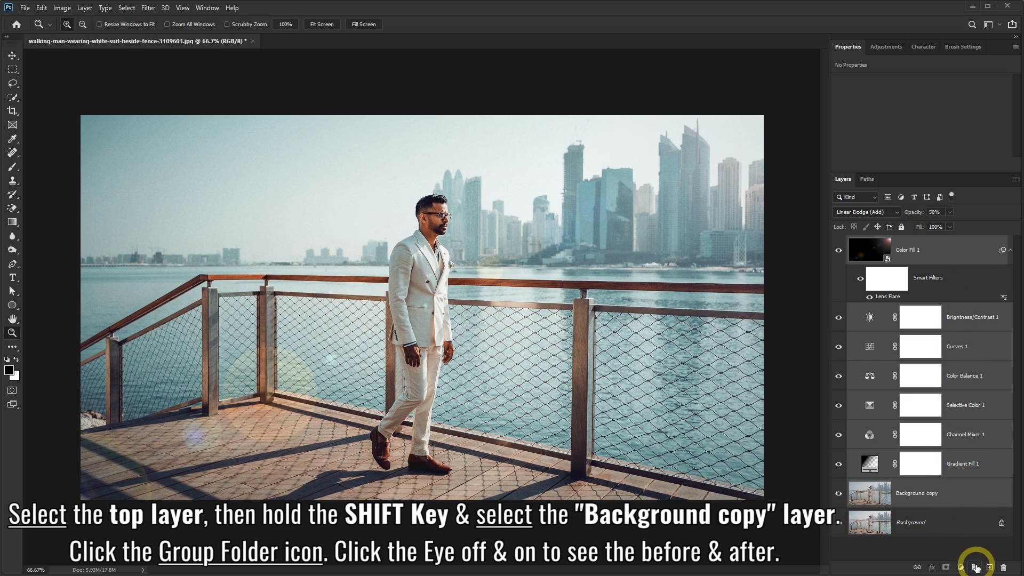
click(975, 568)
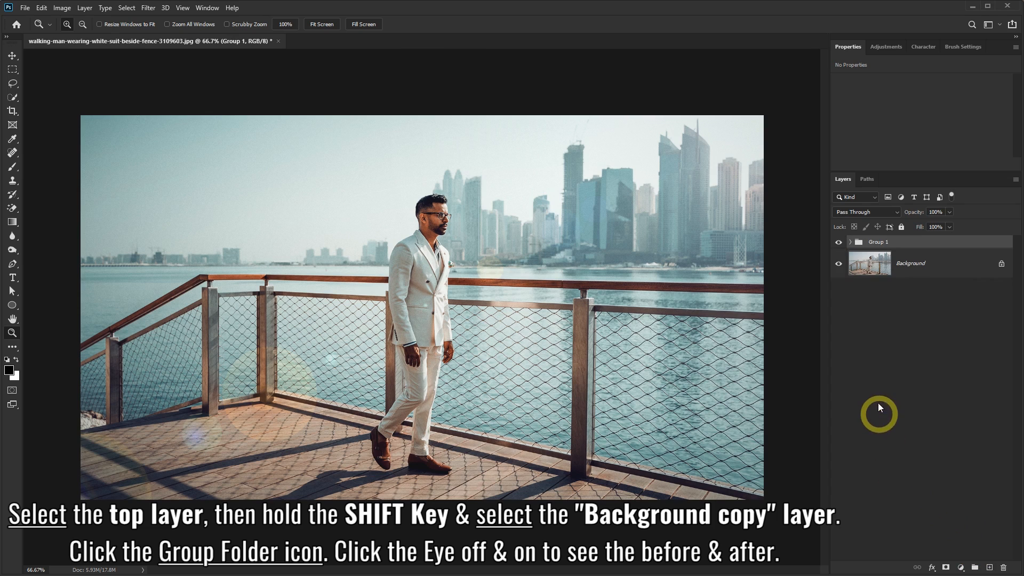
Step: Look over the layers inside Group 1, and compare the photo with and without the whole group
click(850, 243)
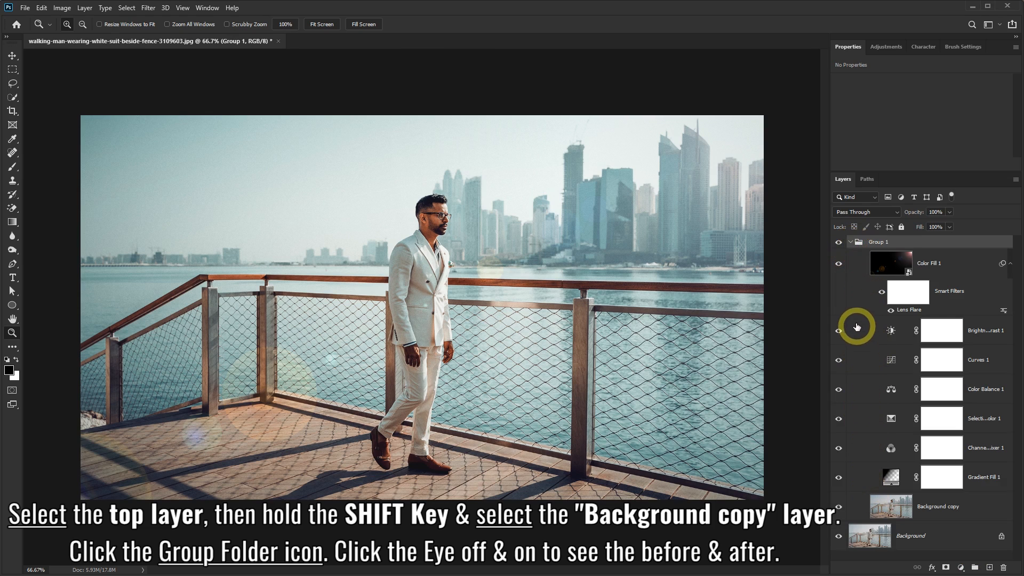
click(850, 243)
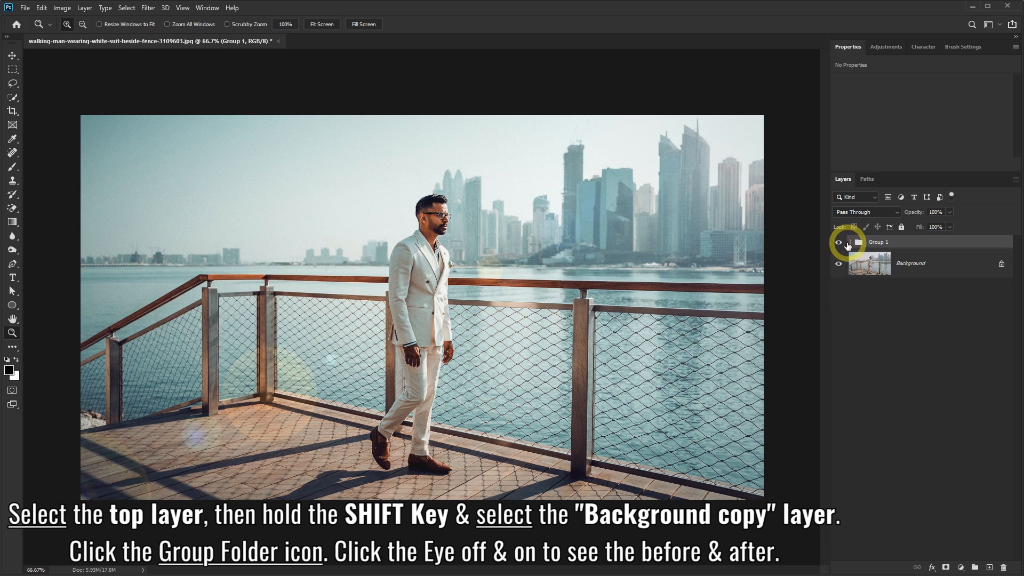
click(839, 243)
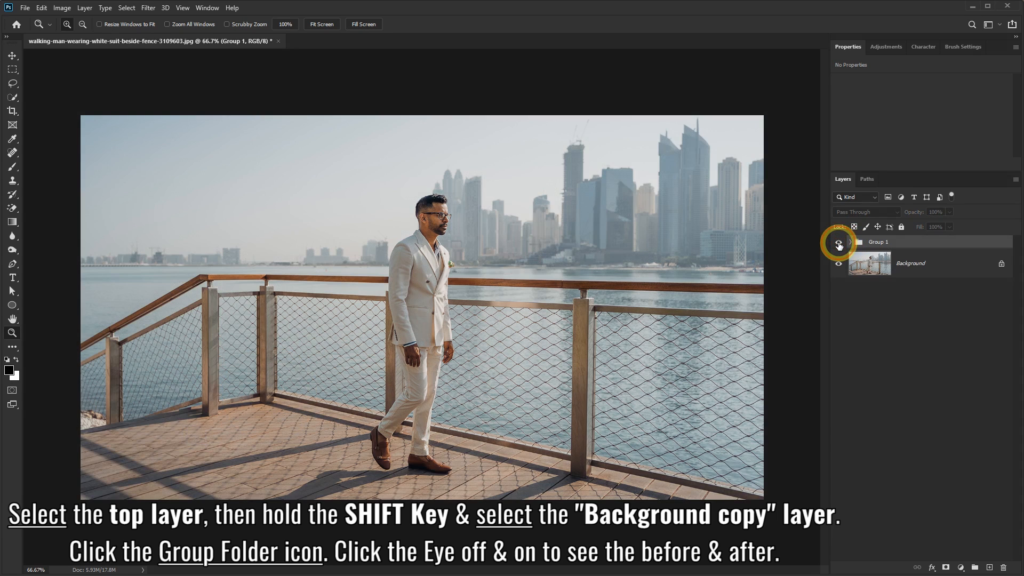
click(839, 243)
click(839, 244)
click(839, 244)
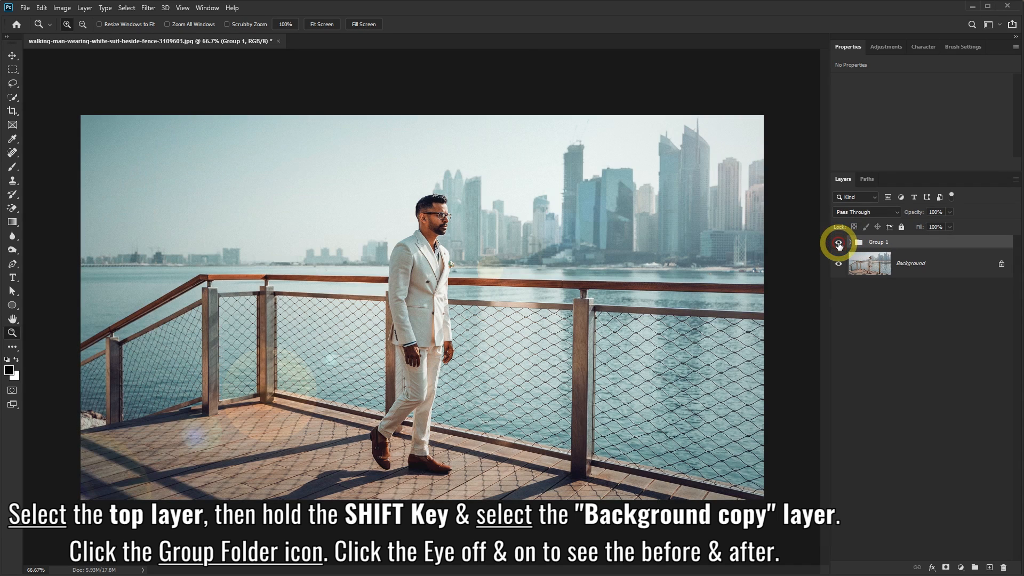
Step: Try weaker opacities on Group 1 to soften the overall effect, and return the group to 100%
click(949, 215)
drag(949, 222, 898, 224)
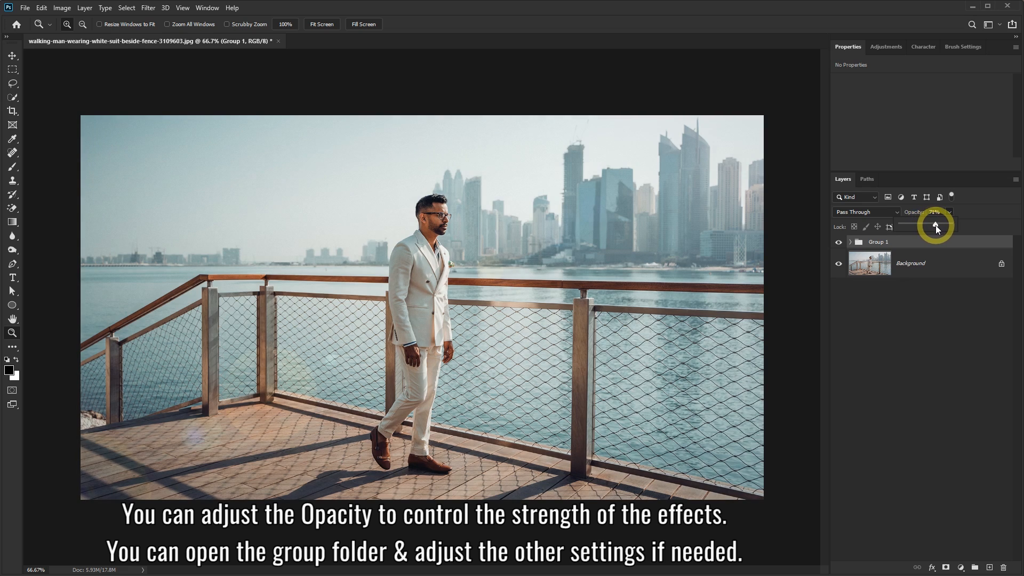
drag(935, 225, 961, 226)
click(961, 244)
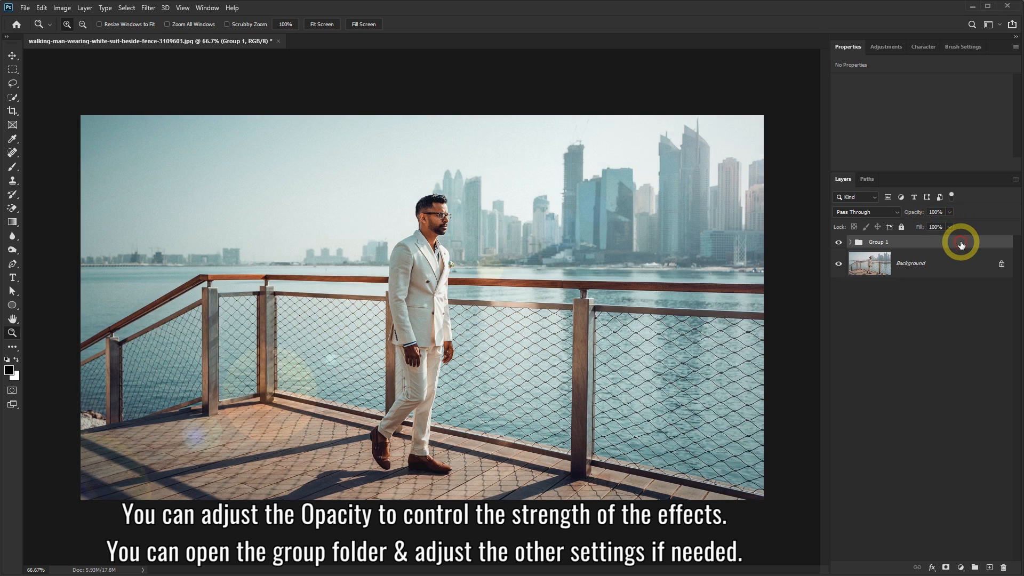
Step: Expand Group 1 and adjust the brightness of its Brightness/Contrast layer to about 19
click(851, 242)
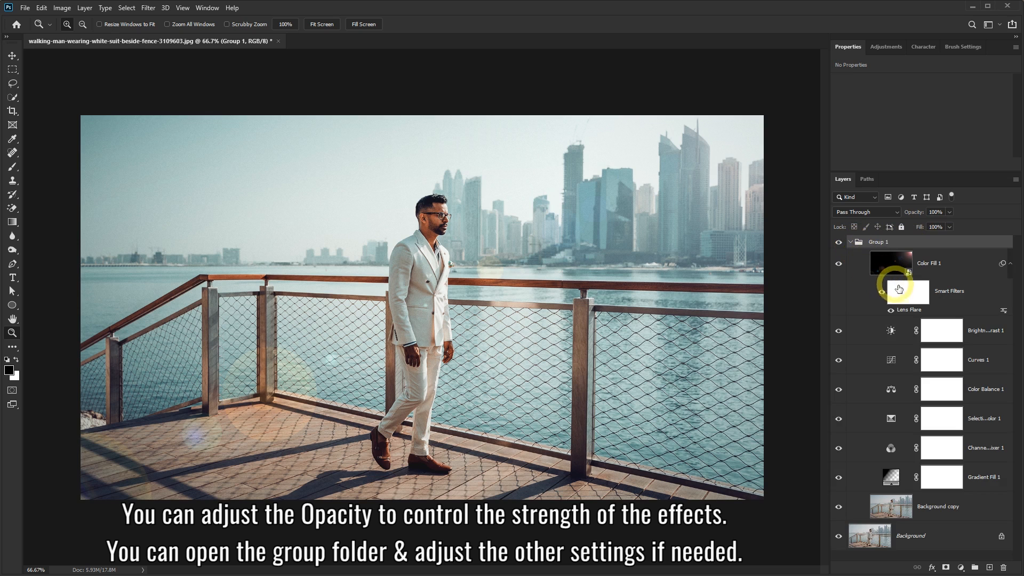
click(968, 331)
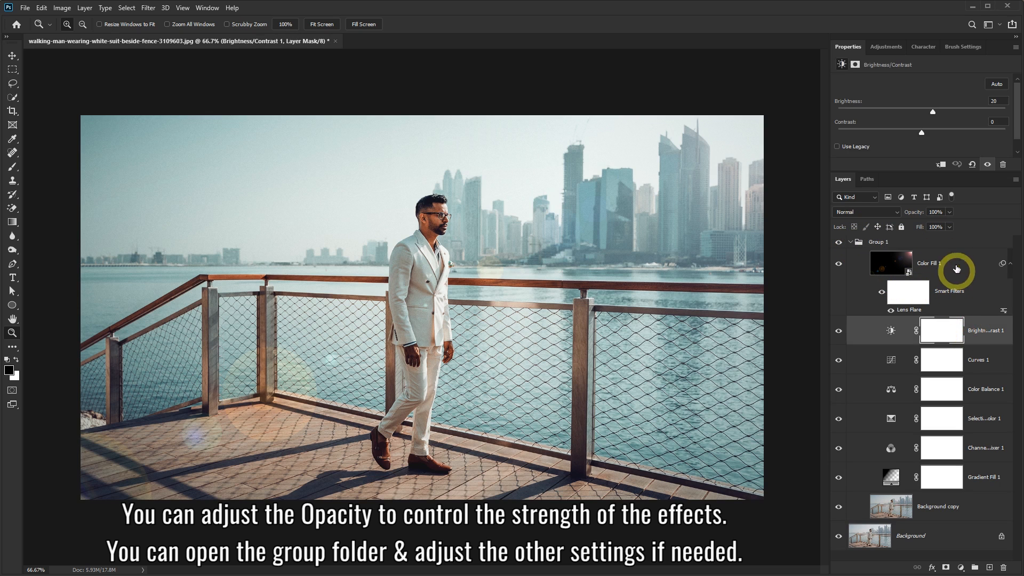
mouse_move(933, 111)
mouse_down()
mouse_move(904, 113)
mouse_move(948, 114)
mouse_move(935, 113)
mouse_up()
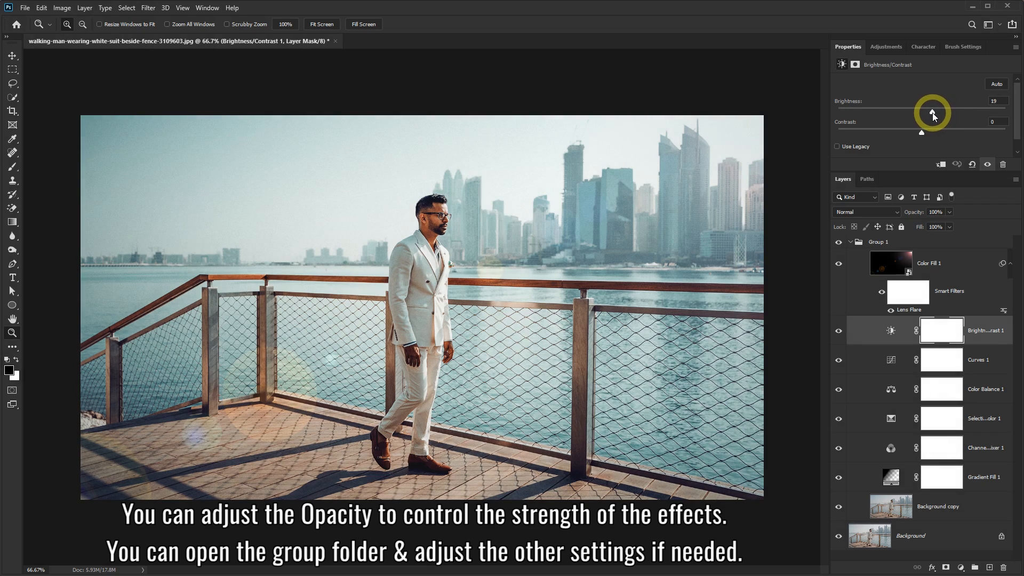
Step: Review the settings of the Color Balance, Channel Mixer and Gradient Fill layers, leaving the gradient dialog without changes
click(977, 397)
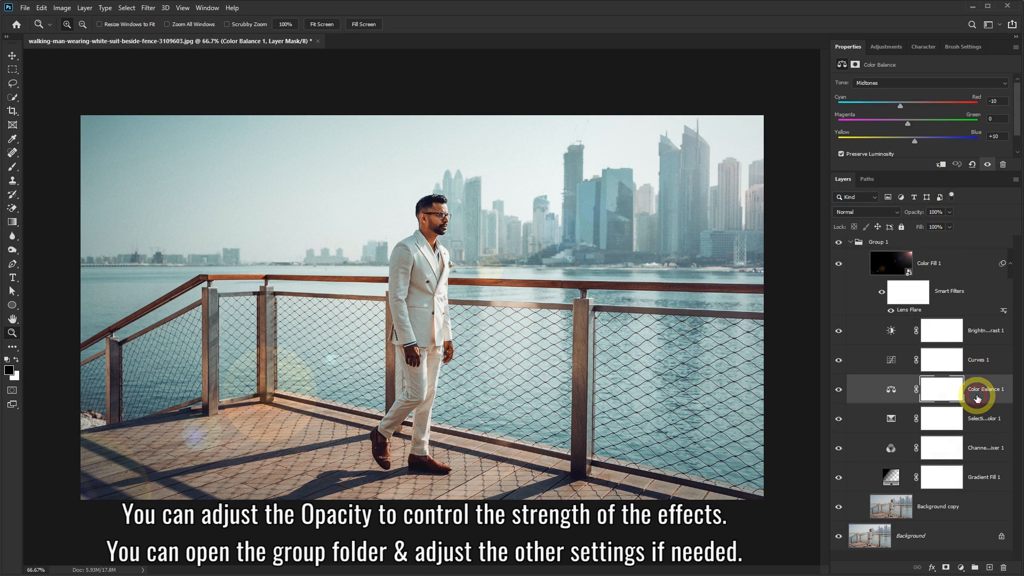
click(979, 457)
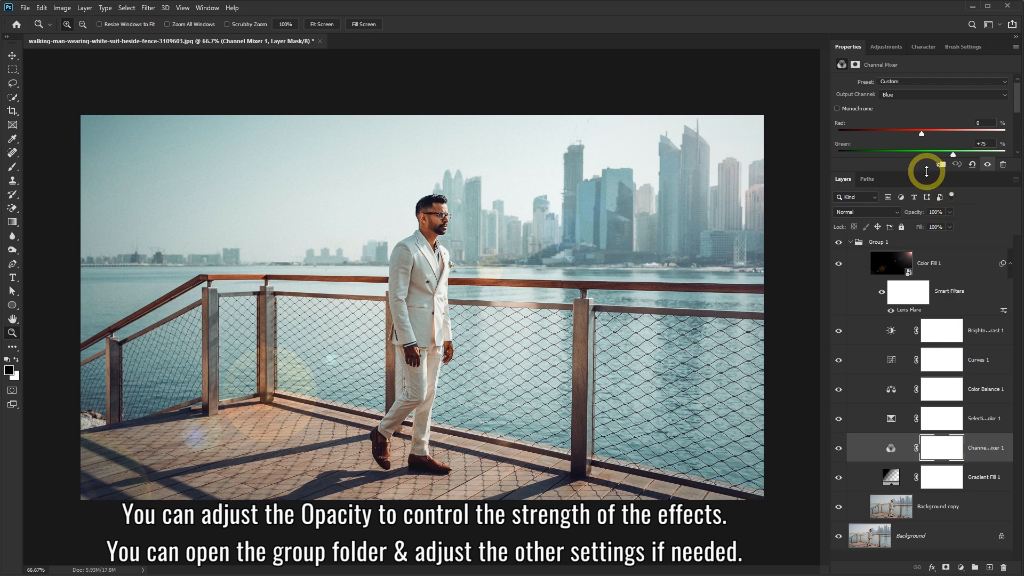
drag(926, 171, 939, 244)
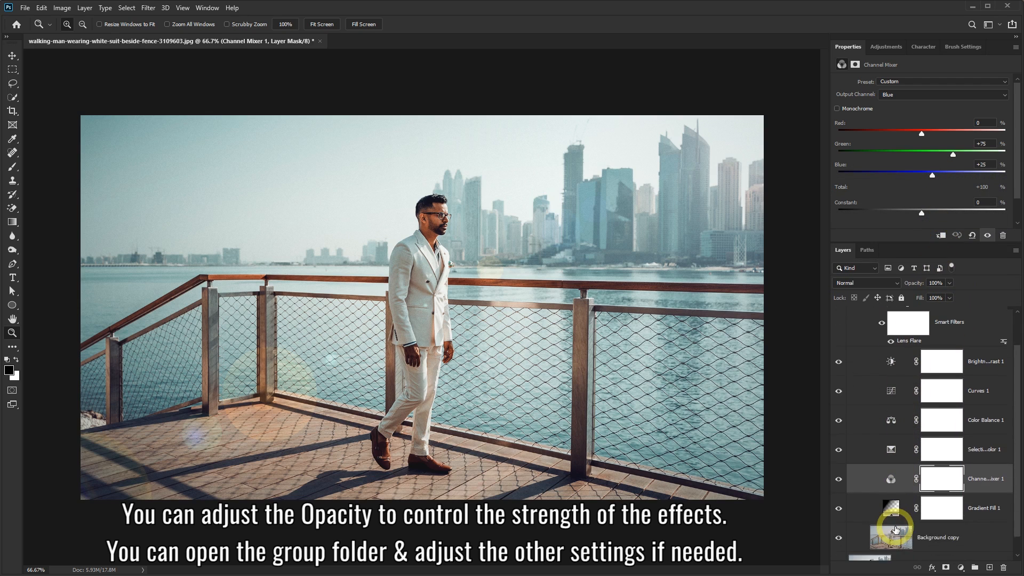
click(886, 499)
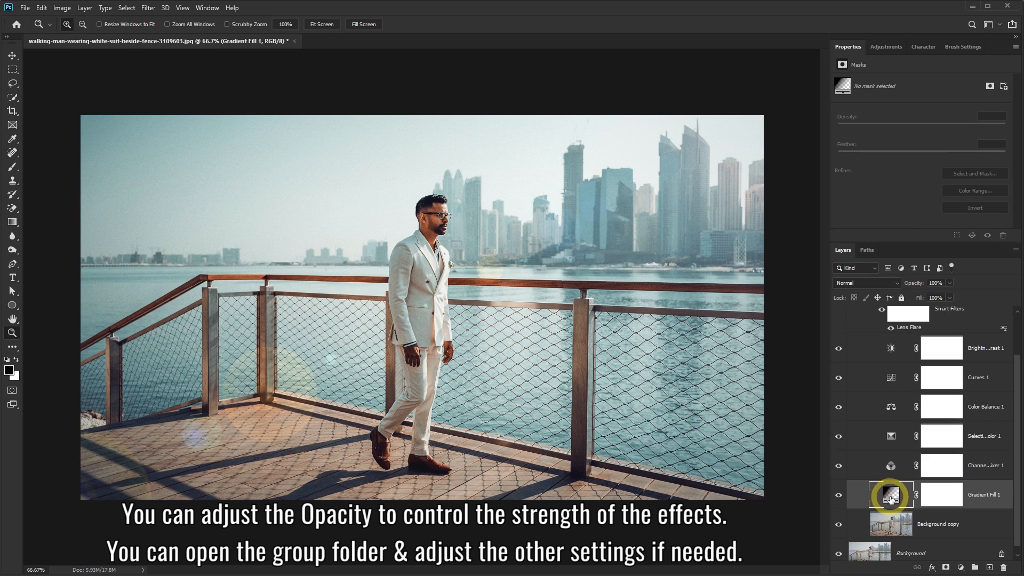
double_click(890, 495)
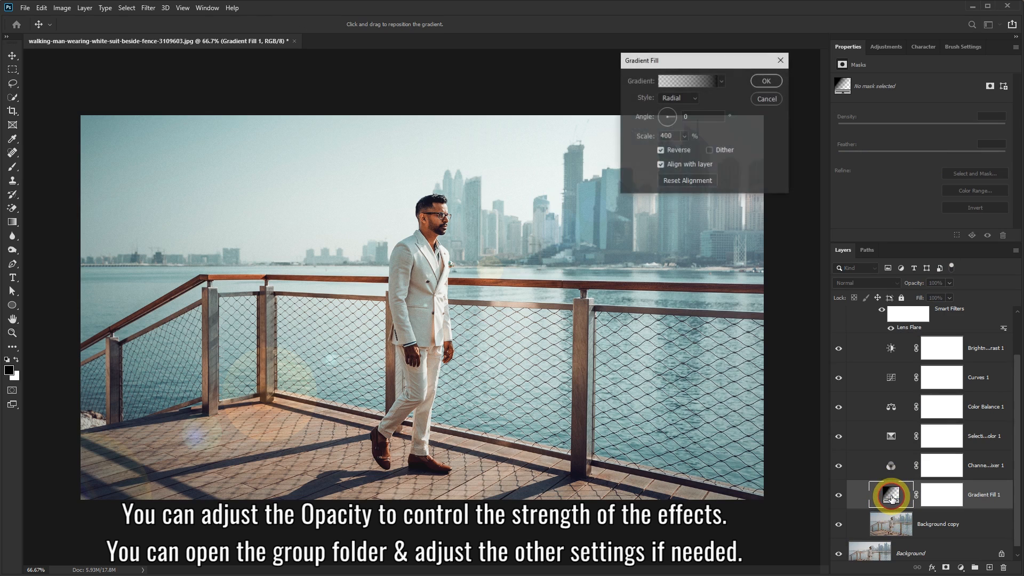
click(762, 100)
Step: Collapse Group 1 and compare the original photo with the finished grade, leaving the group visible
scroll(882, 442, up, 2)
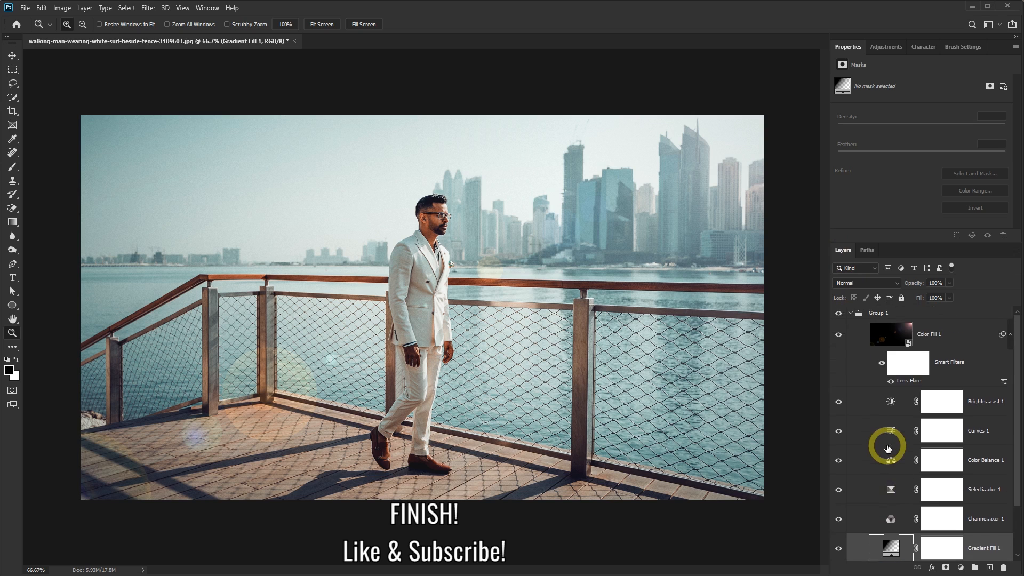
click(850, 313)
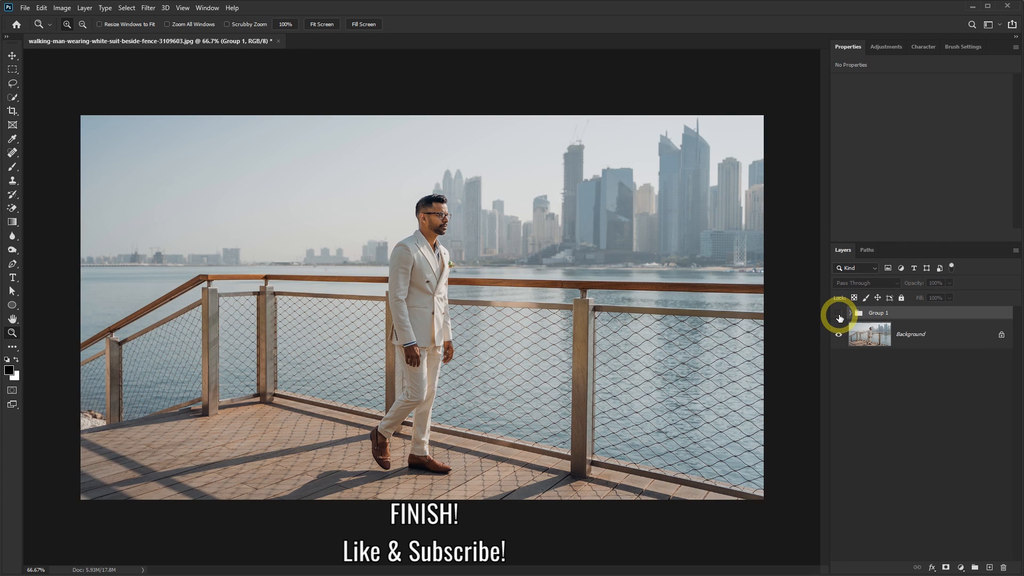
click(838, 313)
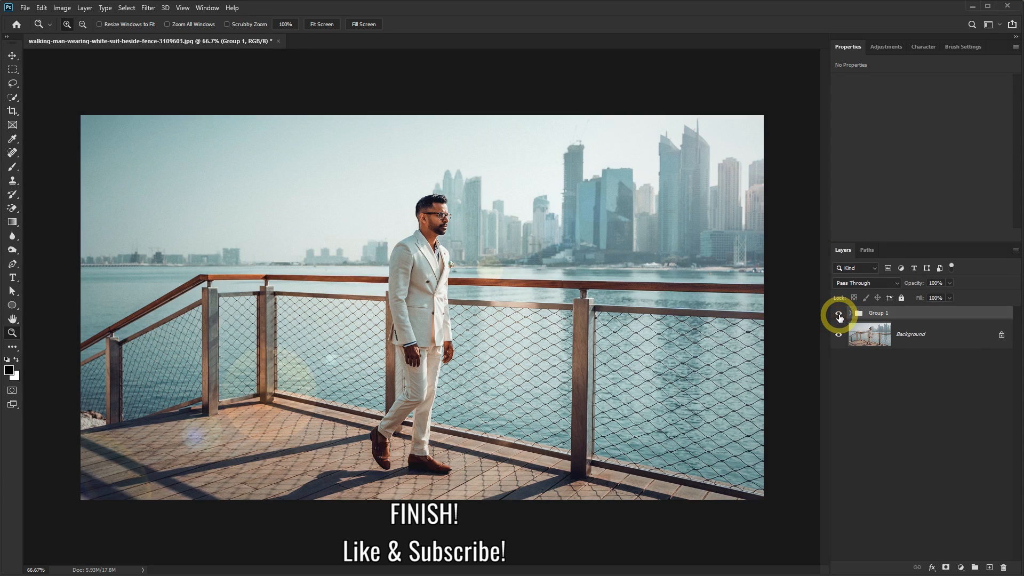